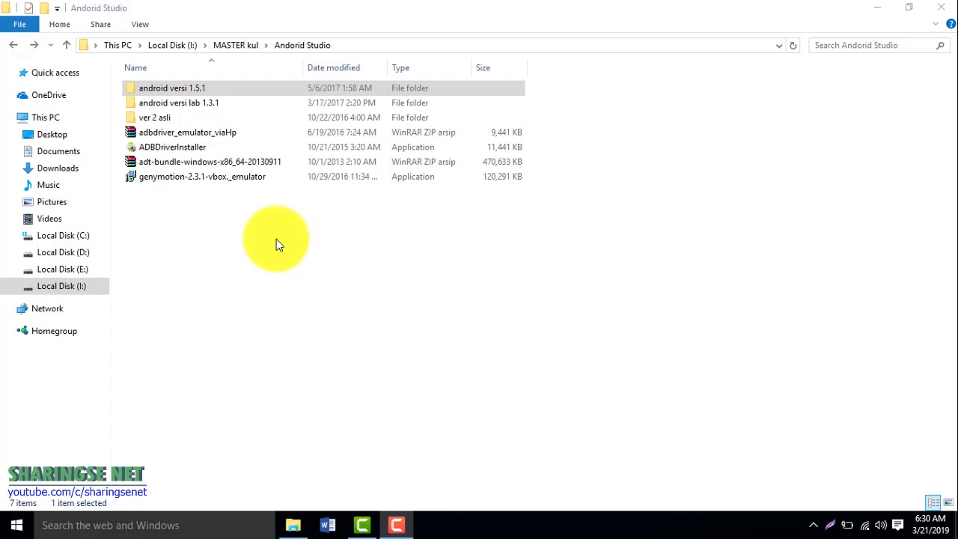
Open the android versi 1.5.1 folder and check the computer's system type in the This PC properties.
double_click(202, 89)
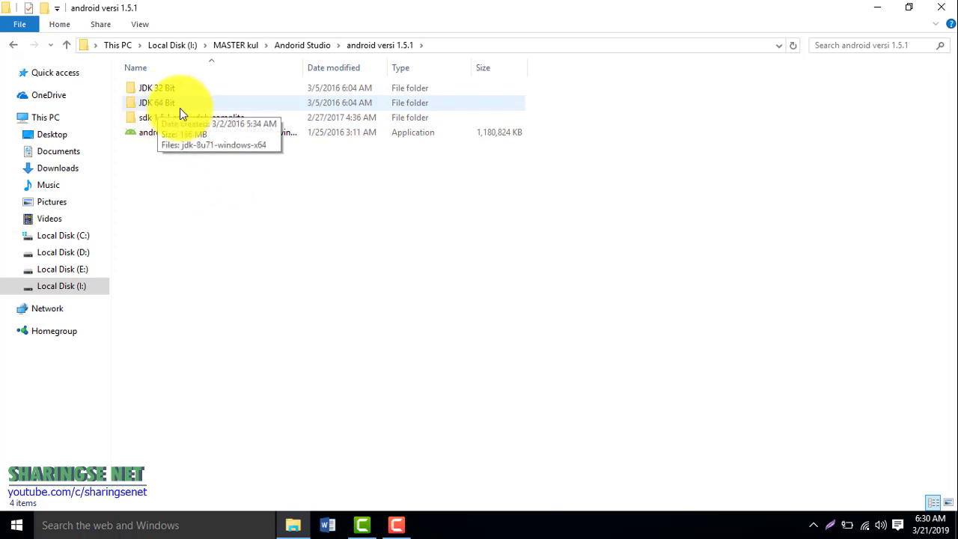
left_click(66, 119)
right_click(67, 119)
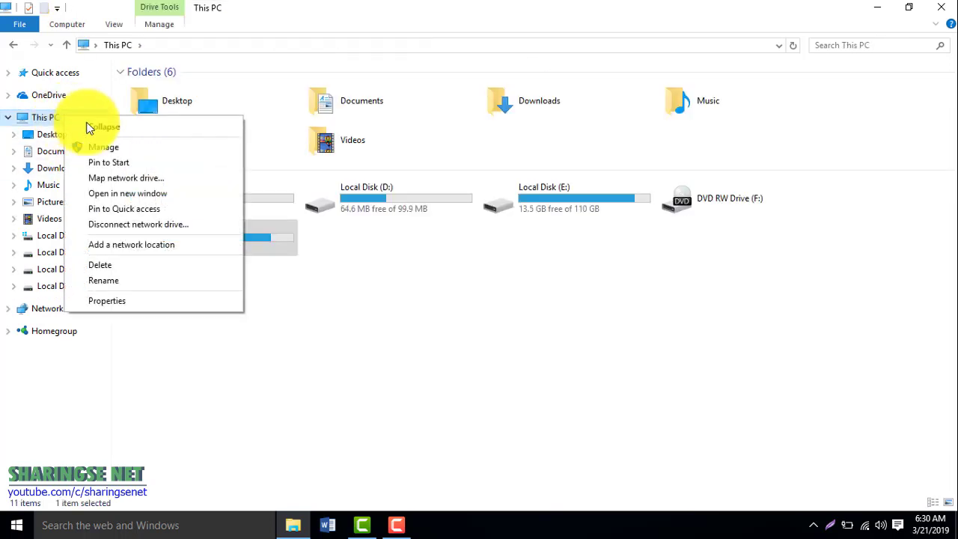
left_click(111, 299)
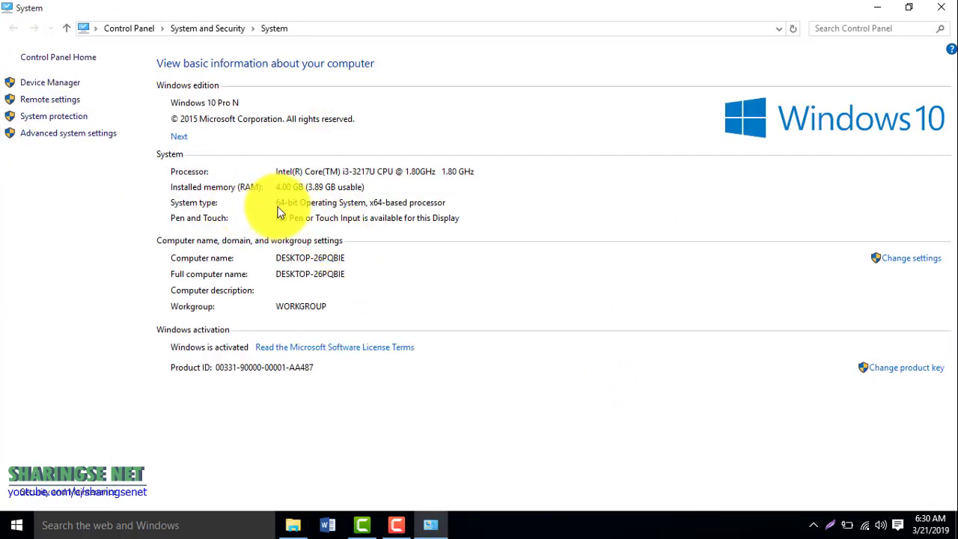
left_click(940, 8)
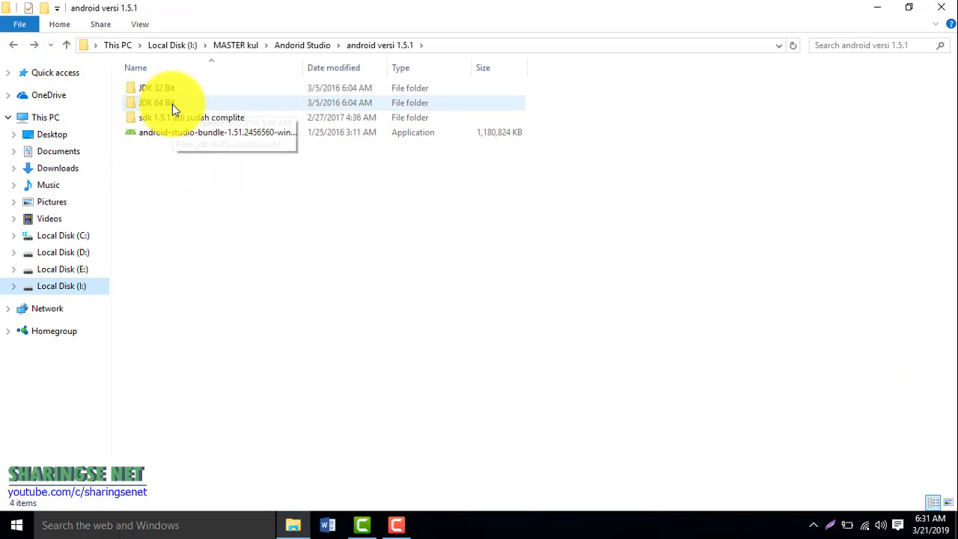
Run the jdk-8u71-windows-x64 installer from the JDK 64 Bit folder, keeping the default features and destination folders.
double_click(172, 105)
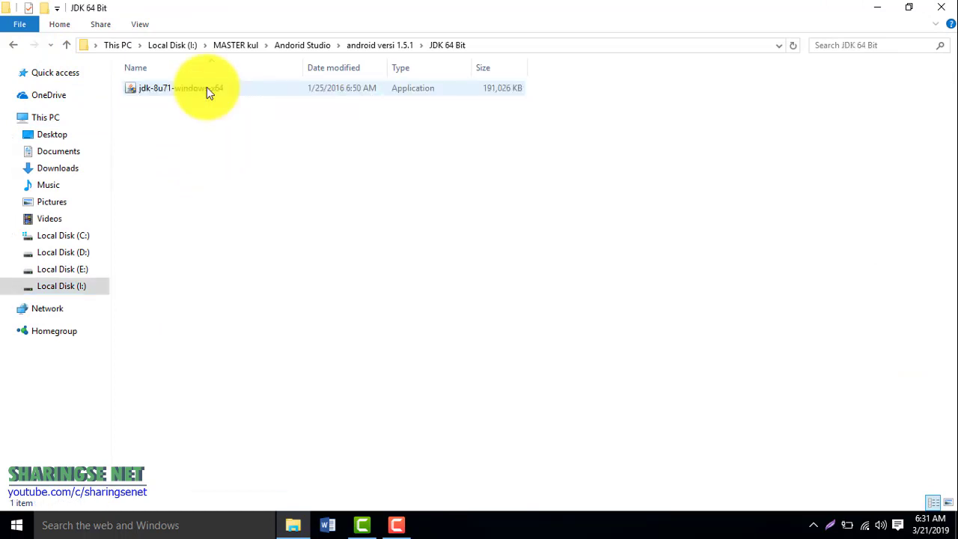
double_click(207, 88)
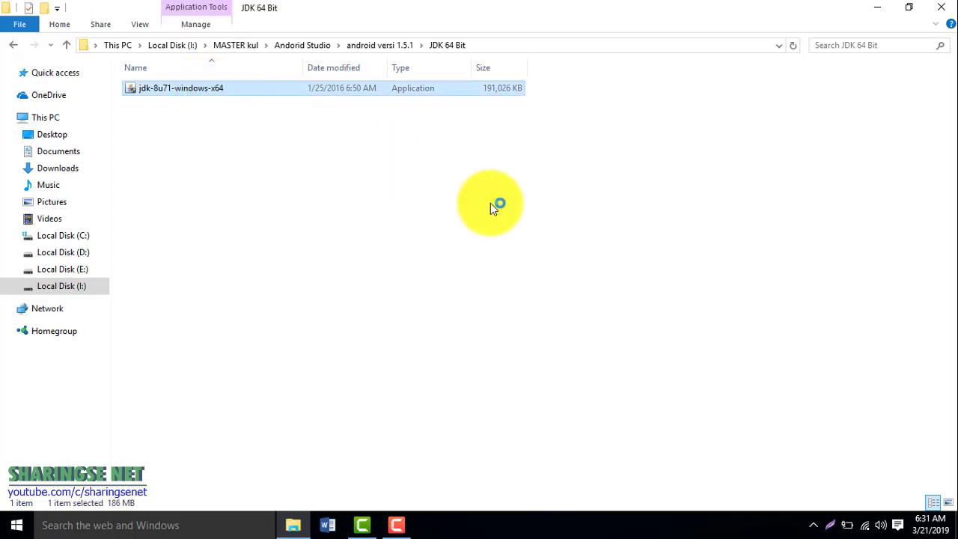
left_click(548, 373)
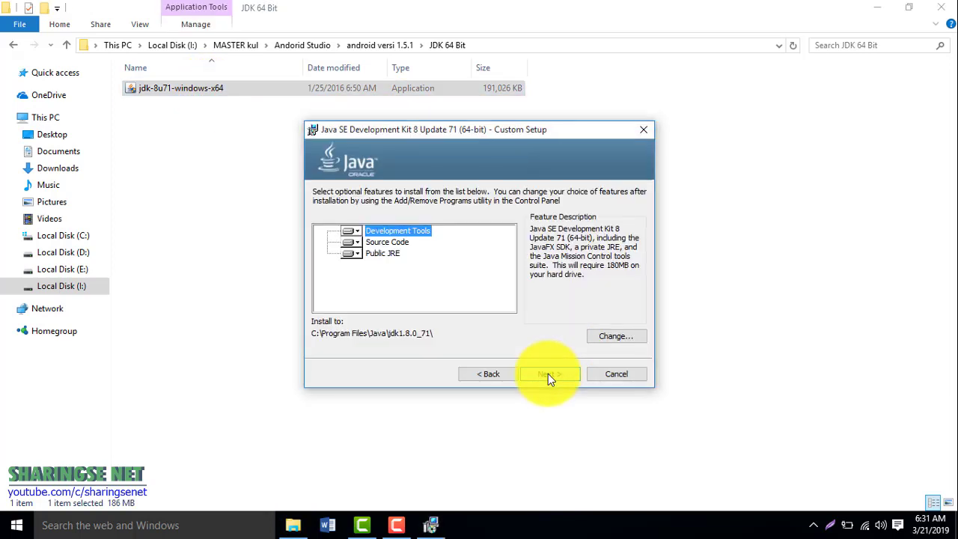
left_click(548, 373)
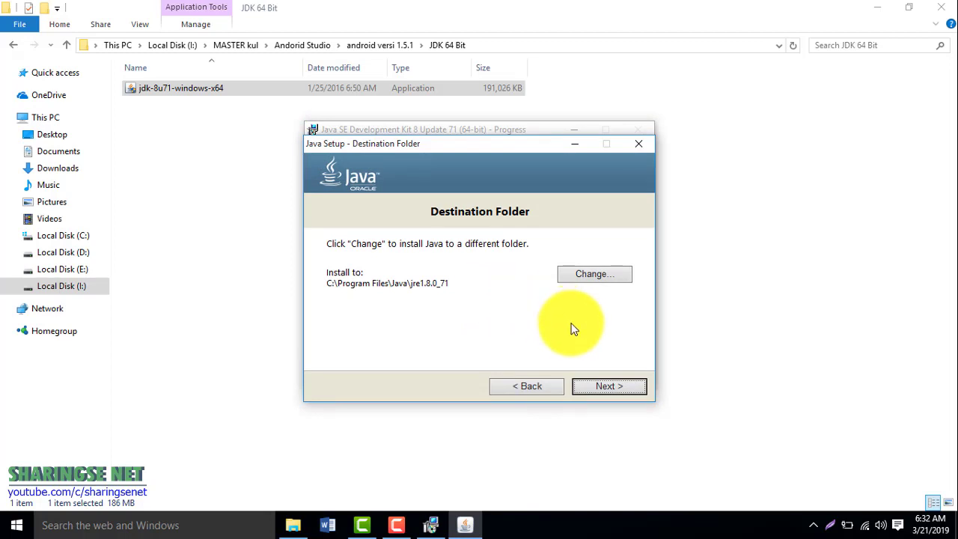
left_click(610, 386)
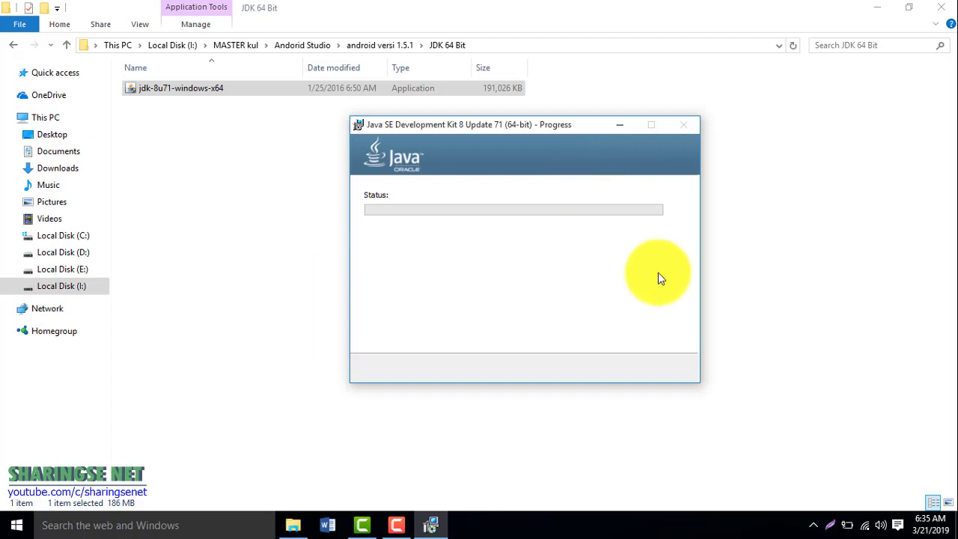
Disconnect the computer from the connected Wi-Fi network and return to the Java installer.
left_click(865, 527)
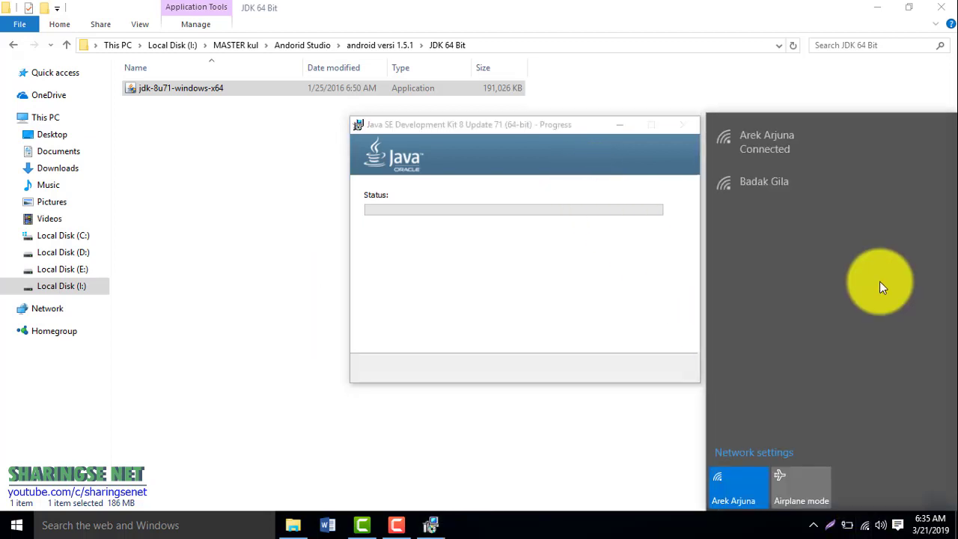
left_click(812, 134)
left_click(927, 166)
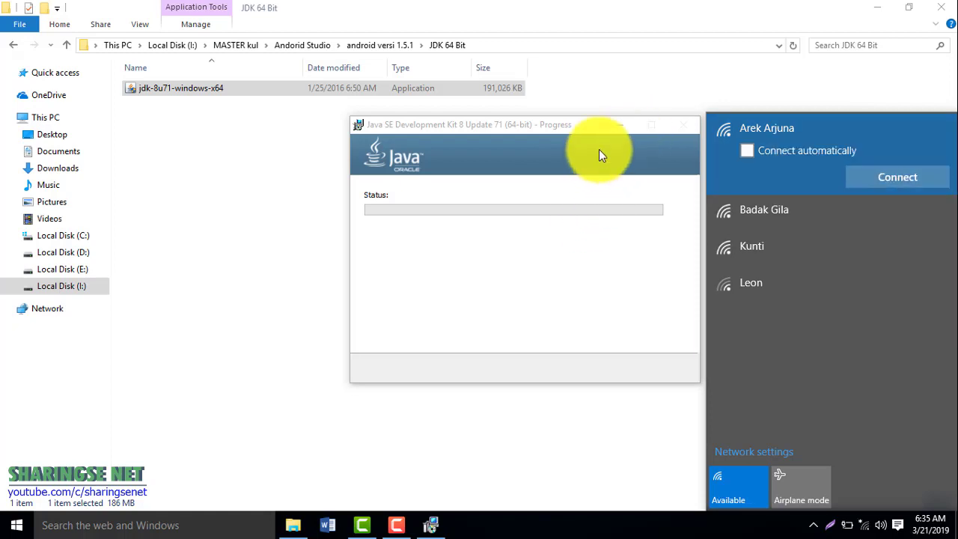
left_click(548, 132)
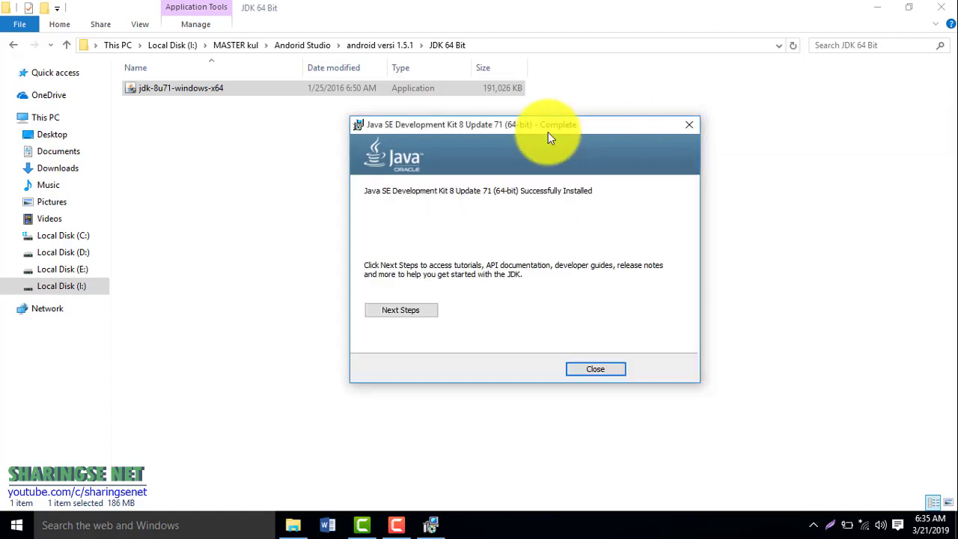
Close the completed Java SE Development Kit 8 Update 71 installer.
left_click(608, 371)
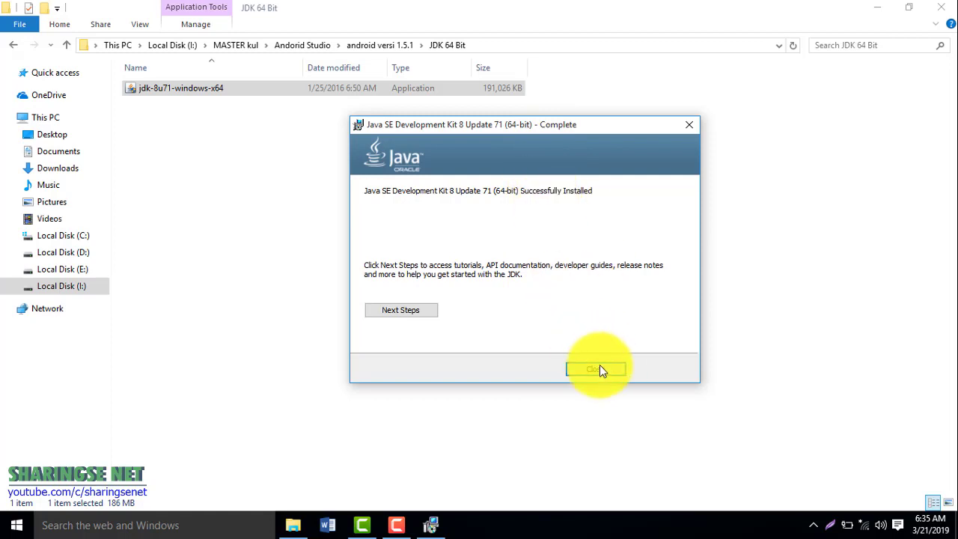
left_click(600, 369)
left_click(367, 222)
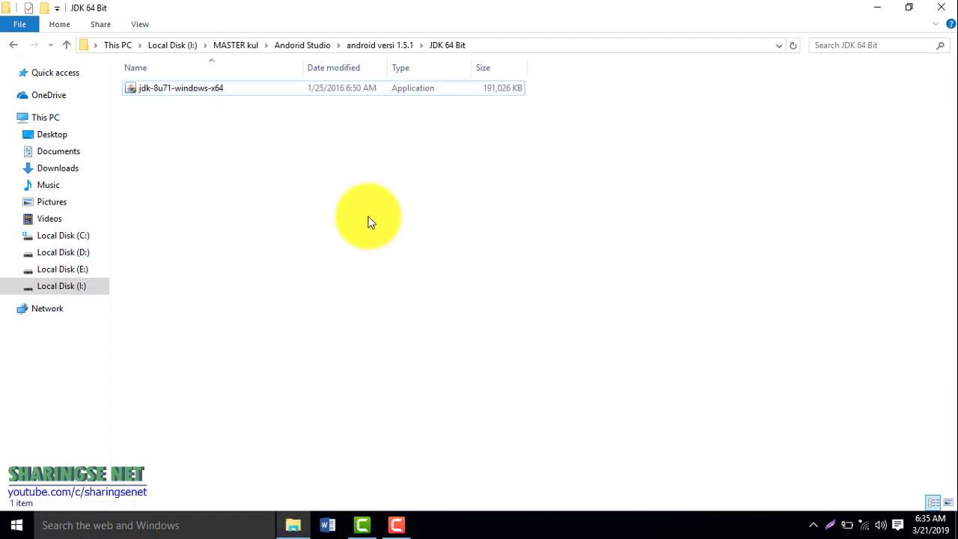
Launch the android-studio-bundle installer from the android versi 1.5.1 folder and keep all components selected.
key("alt+Left")
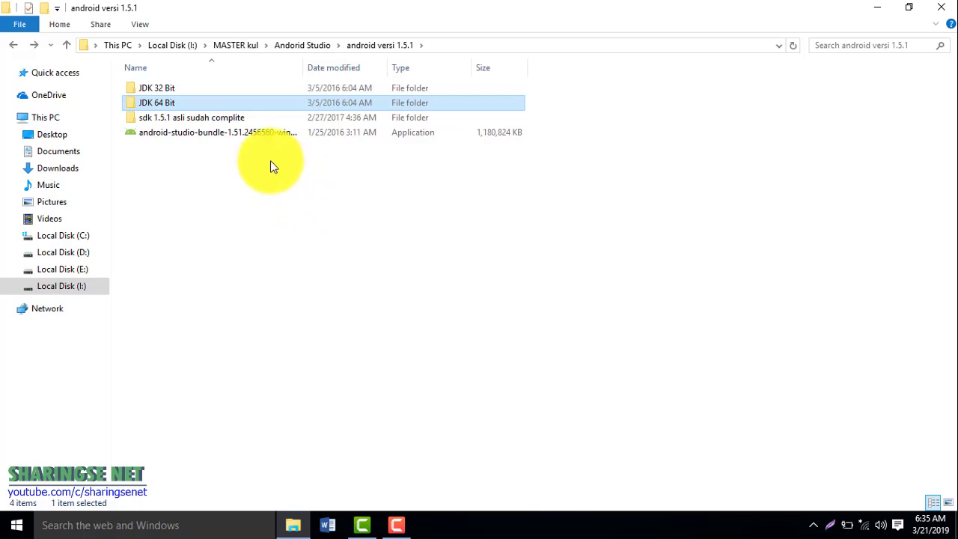
left_click(237, 136)
double_click(237, 135)
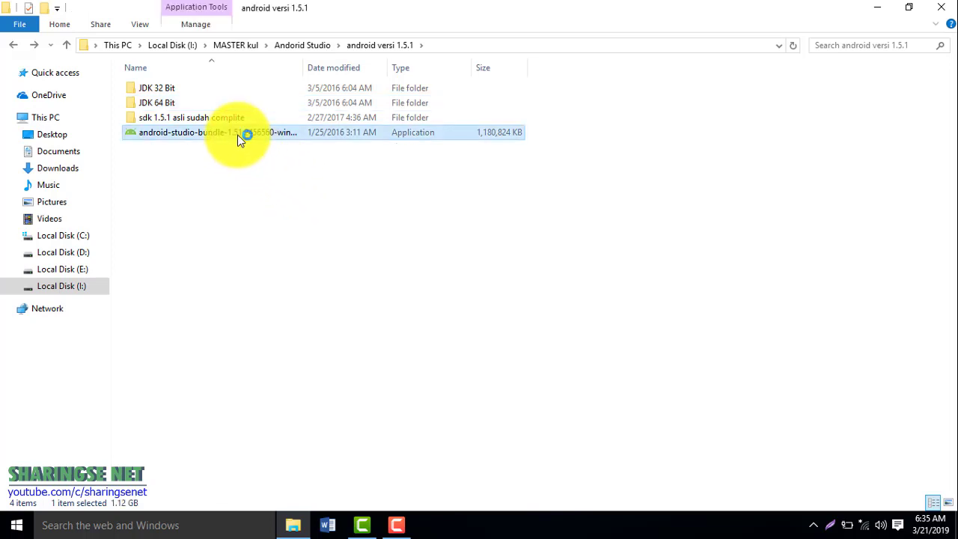
left_click(560, 374)
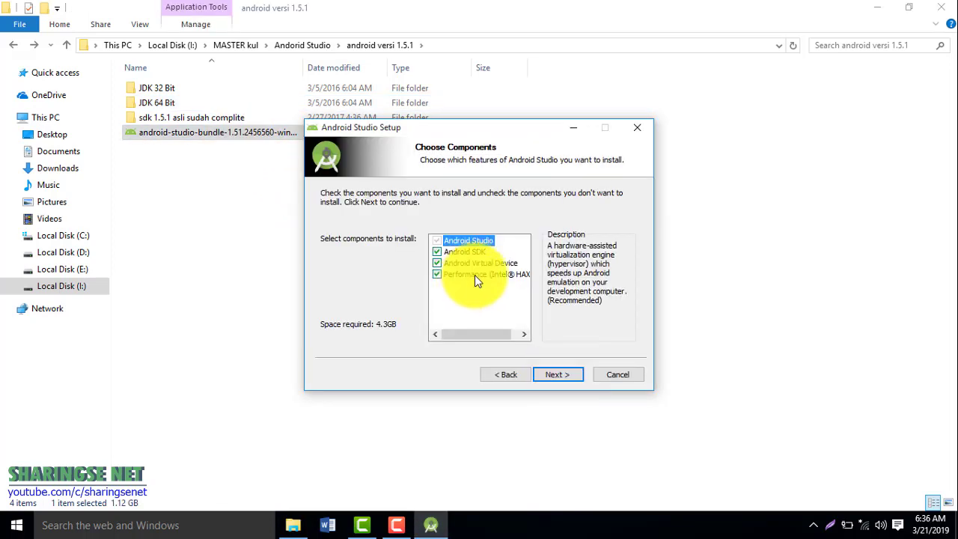
left_click(557, 375)
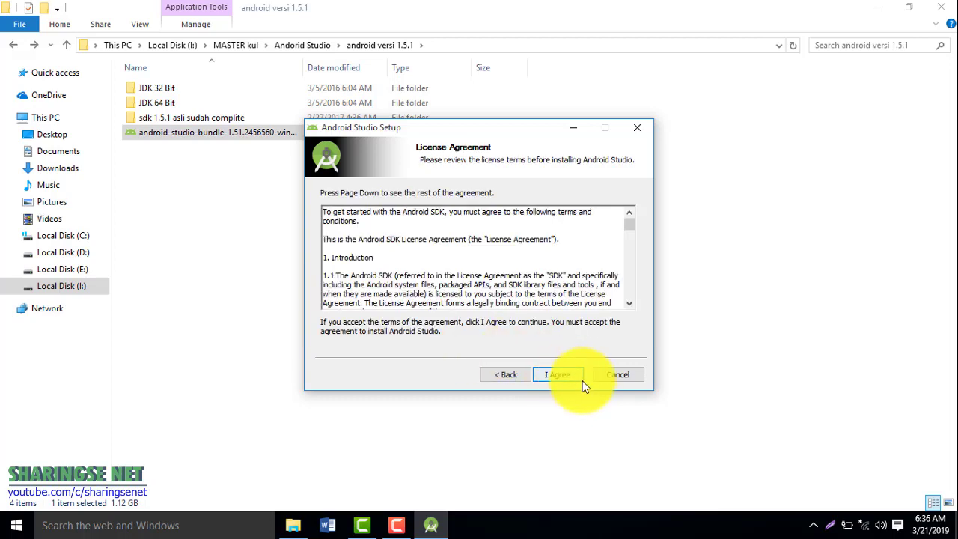
Accept the license and install Android Studio with default locations, the recommended 512 MB emulator RAM and the Android Studio Start Menu folder.
left_click(563, 374)
left_click(567, 375)
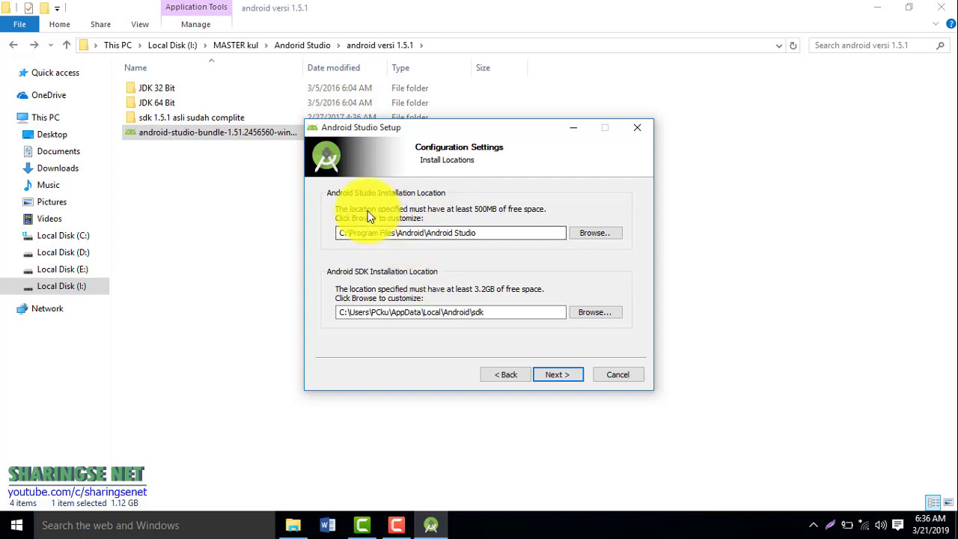
left_click(558, 374)
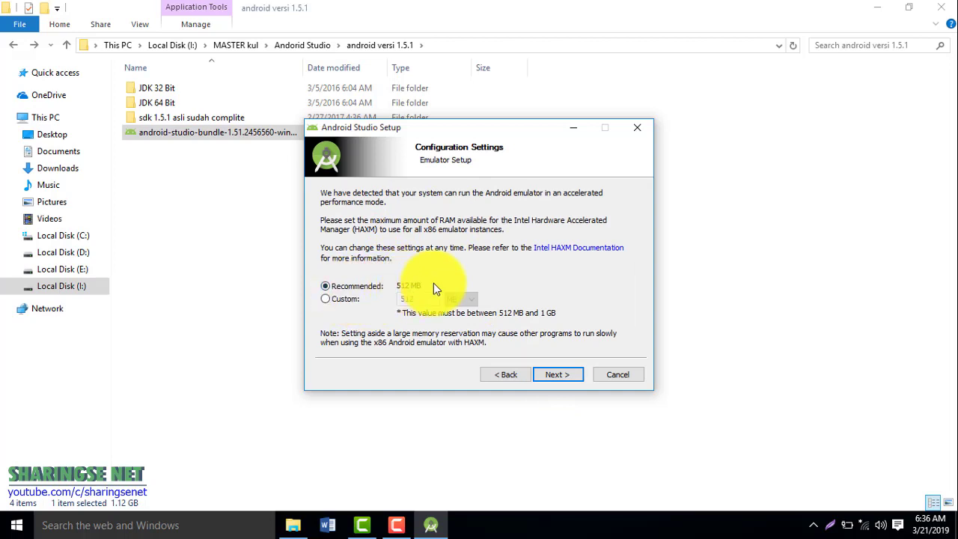
left_click(558, 374)
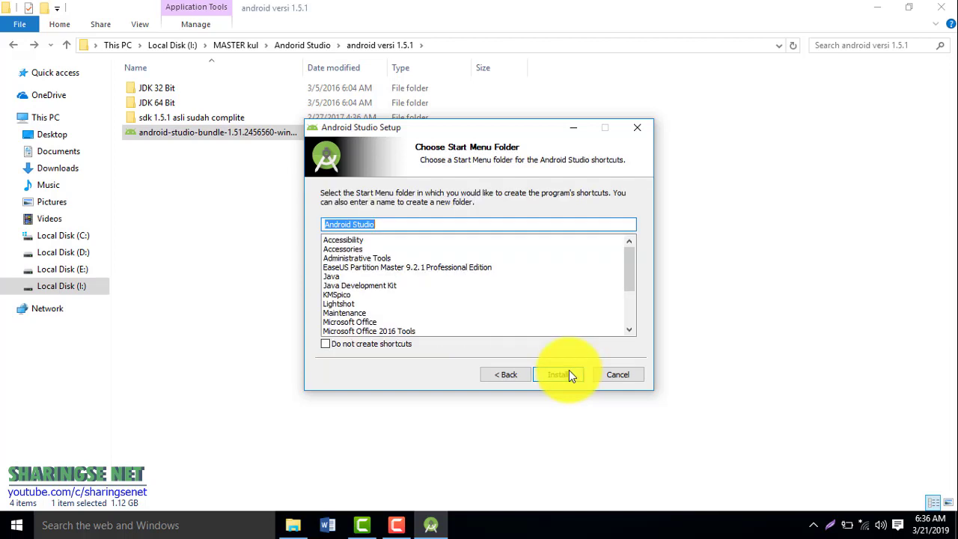
scroll(605, 326, "down", 2)
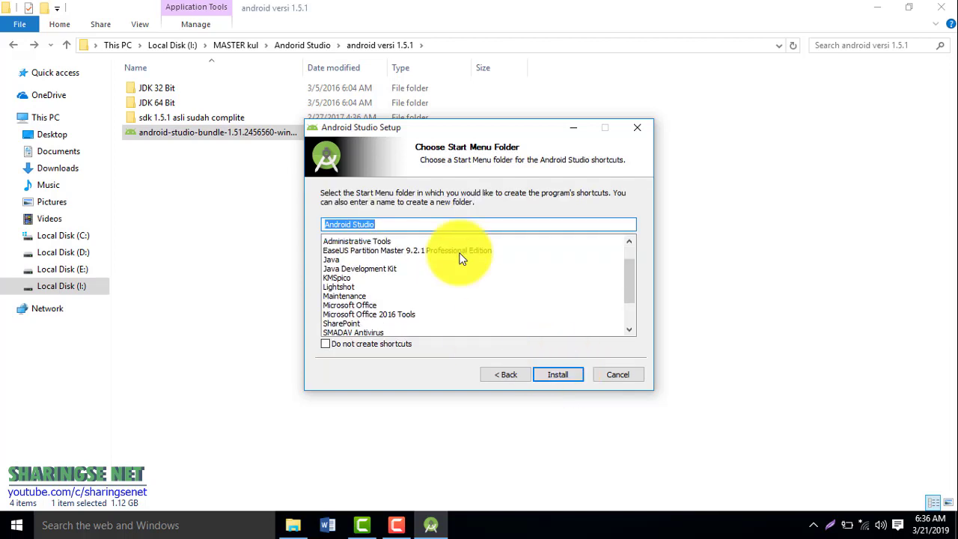
left_click(564, 374)
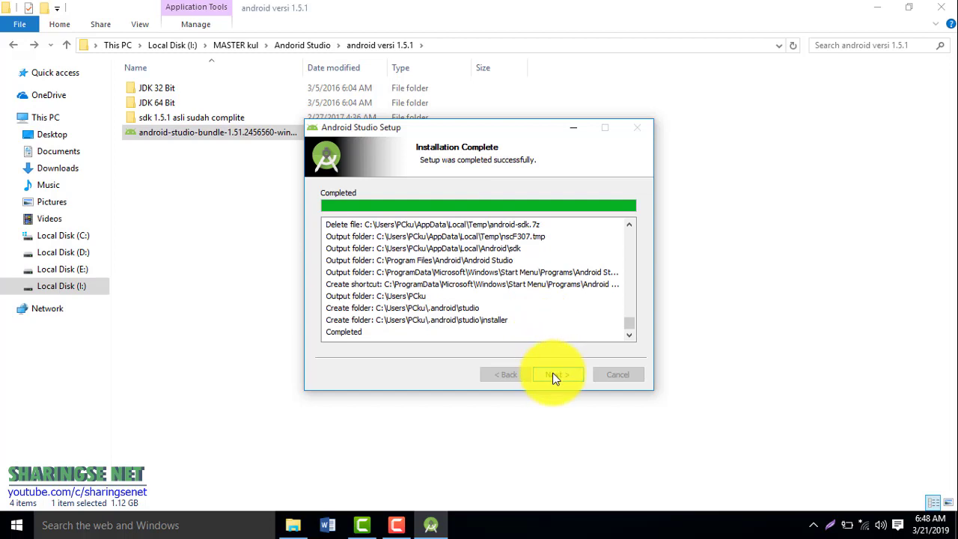
Finish the Android Studio setup with the option to start Android Studio unchecked.
left_click(554, 375)
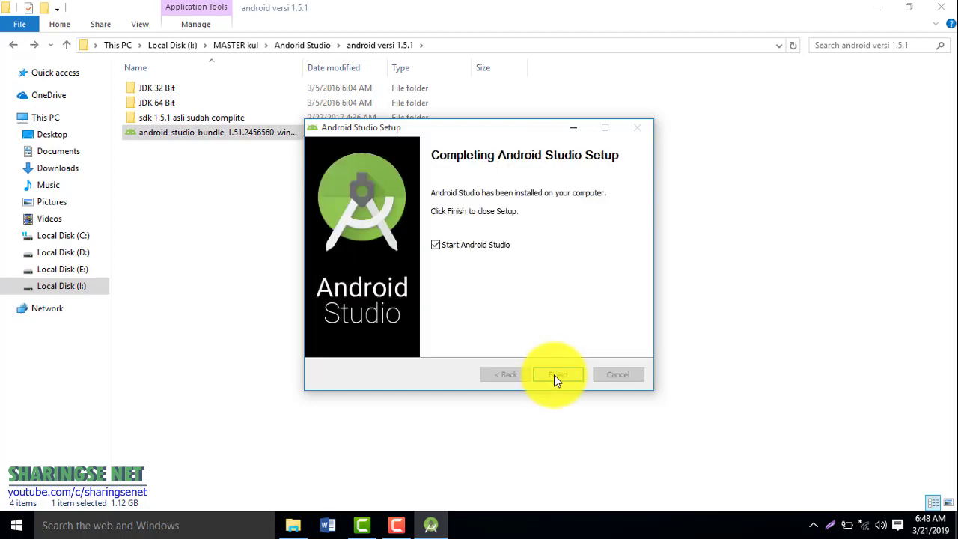
left_click(437, 247)
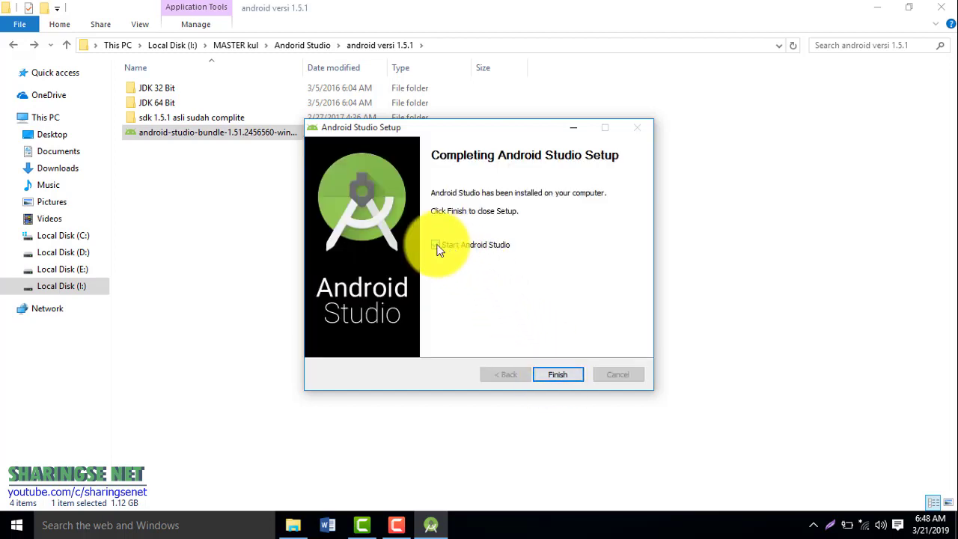
left_click(558, 374)
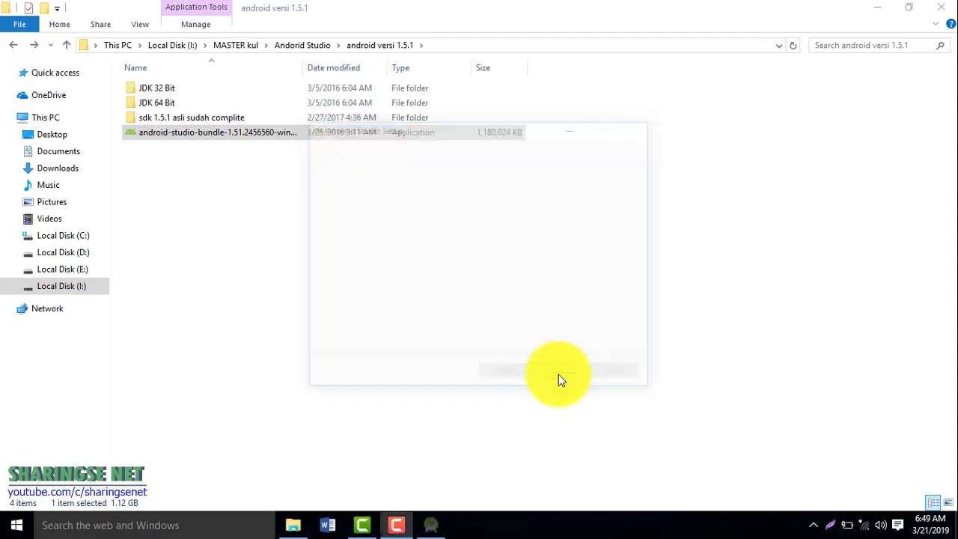
Look for the installed Android Studio among the Windows apps, searching with "a", without launching it.
left_click(873, 7)
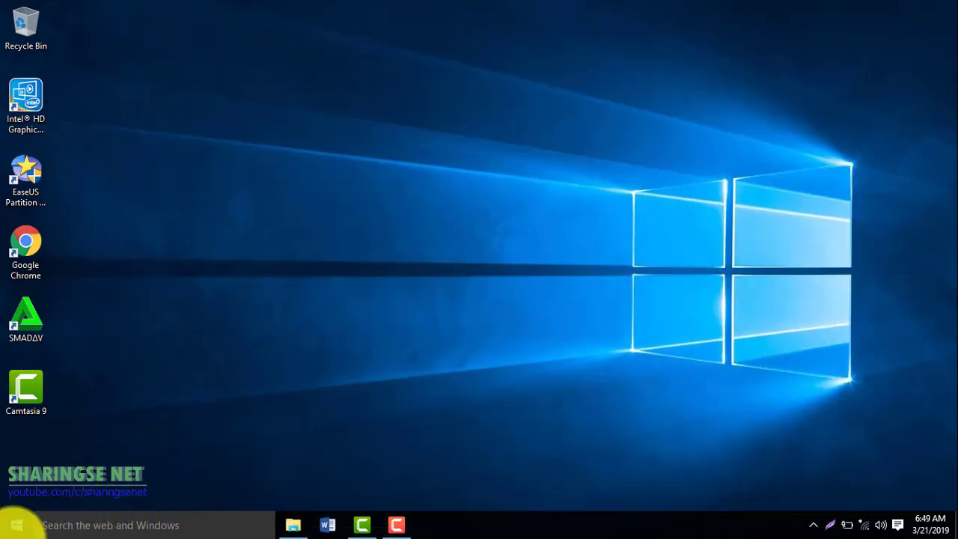
left_click(16, 525)
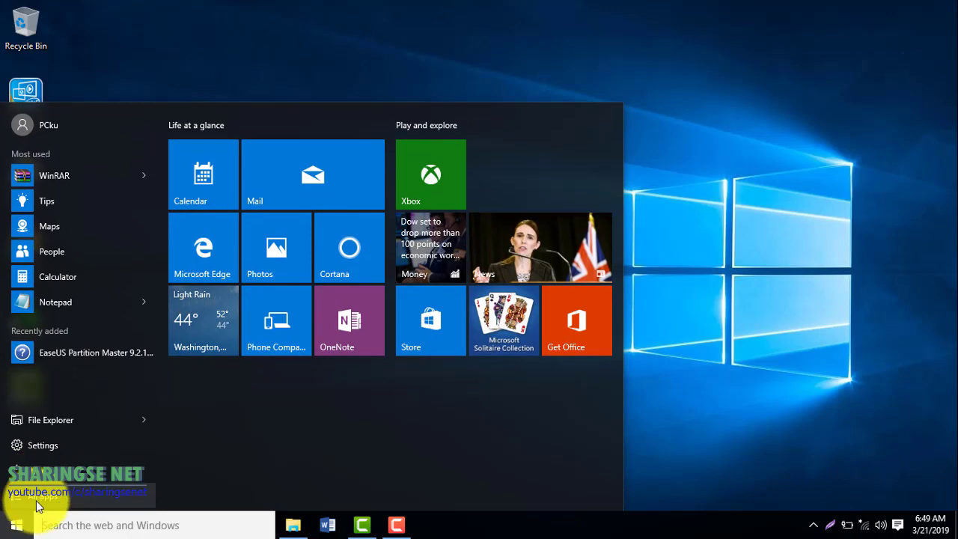
left_click(34, 496)
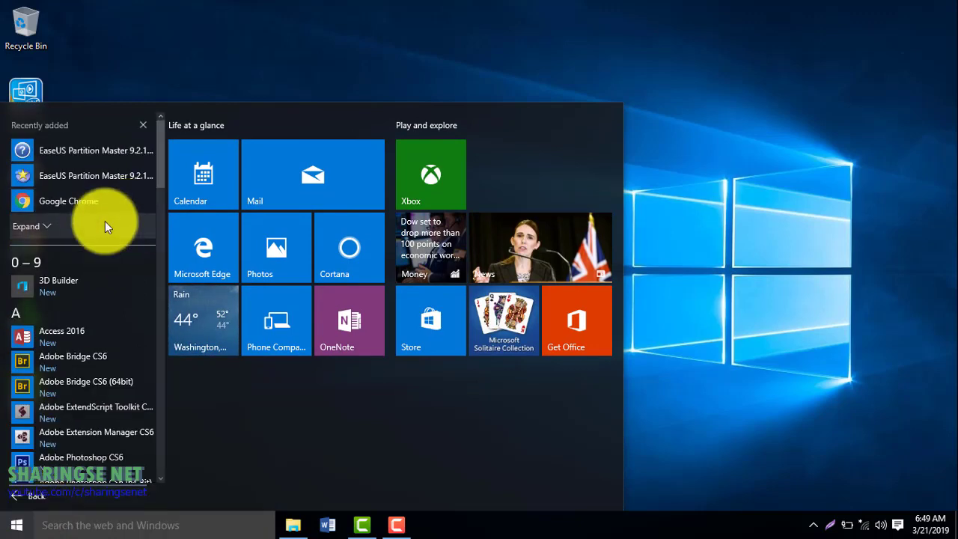
scroll(105, 221, "down", 5)
left_click(141, 528)
type("a")
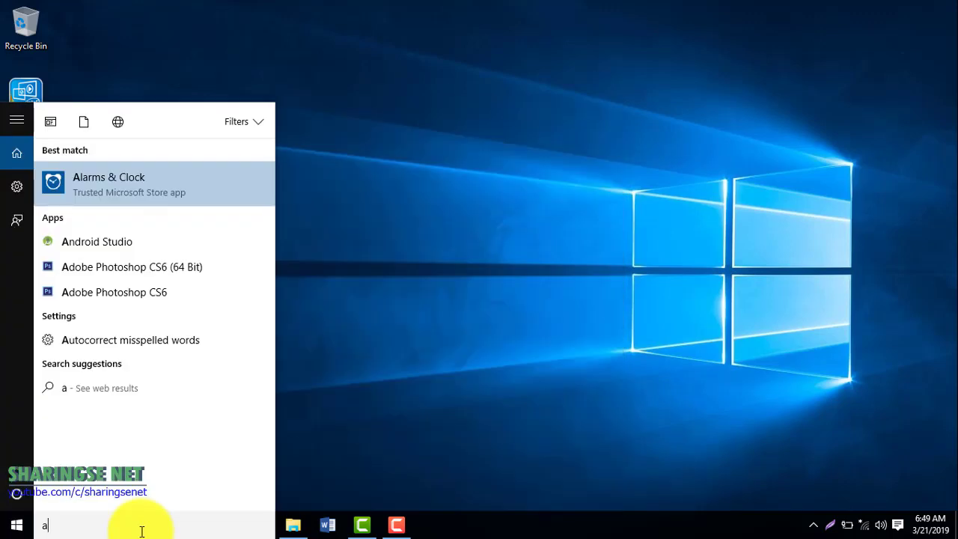
key("Down")
key("Down")
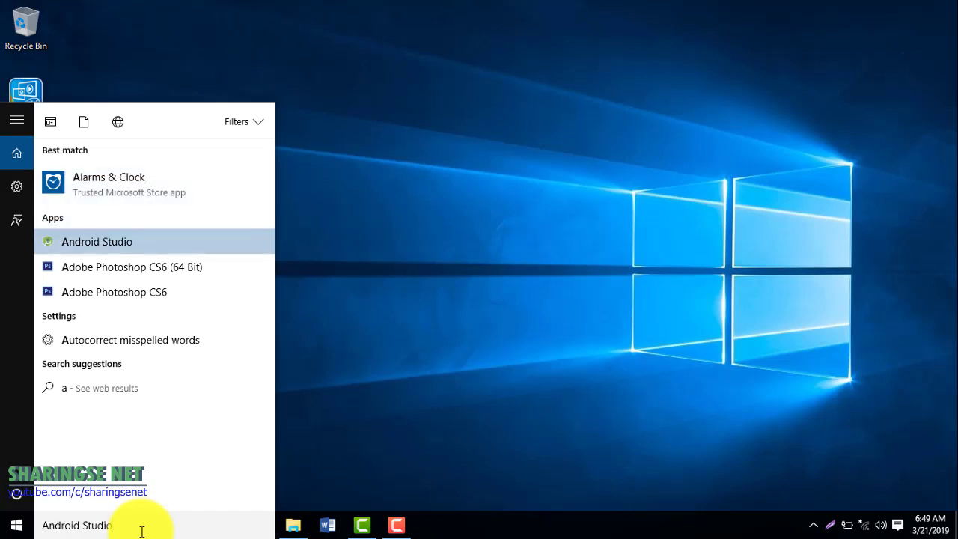
left_click(438, 258)
Examine the contents of the sdk folder inside sdk 1.5.1 asli sudah complite, then return to its parent folder.
left_click(298, 522)
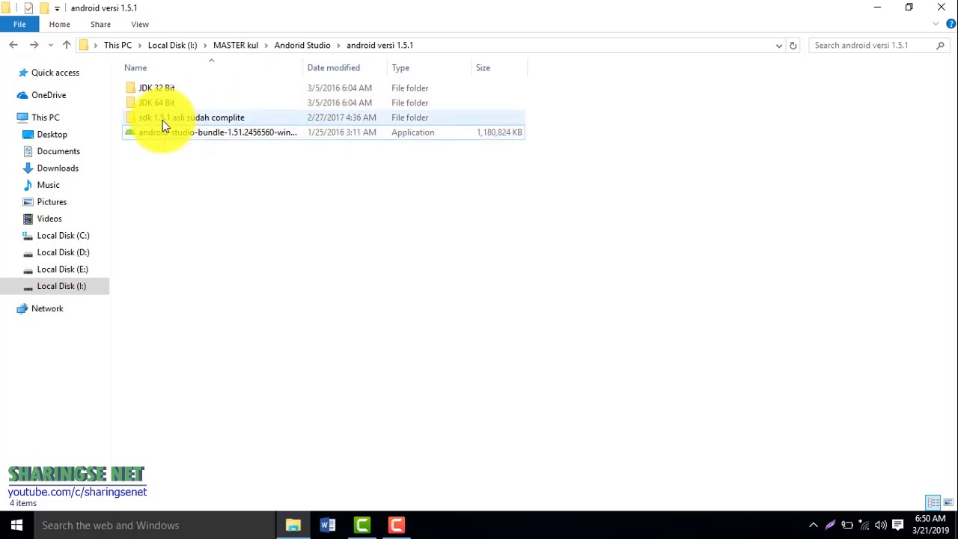
left_click(203, 121)
double_click(202, 117)
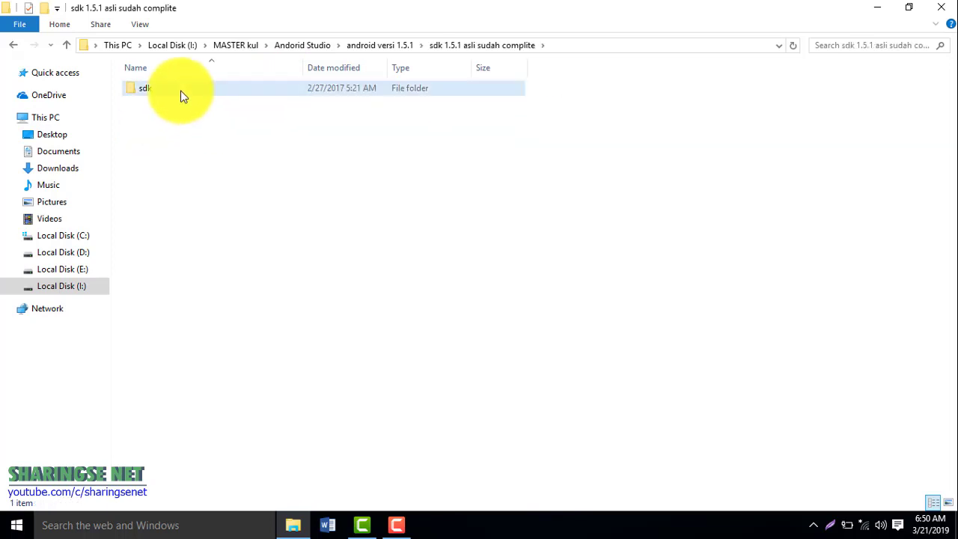
double_click(181, 93)
left_click_drag(220, 325, 188, 81)
left_click(704, 186)
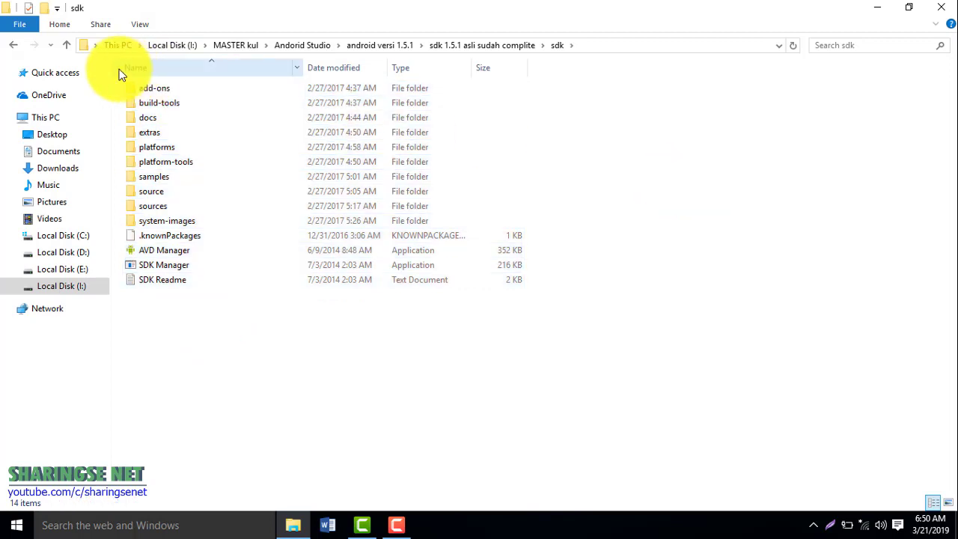
left_click(13, 45)
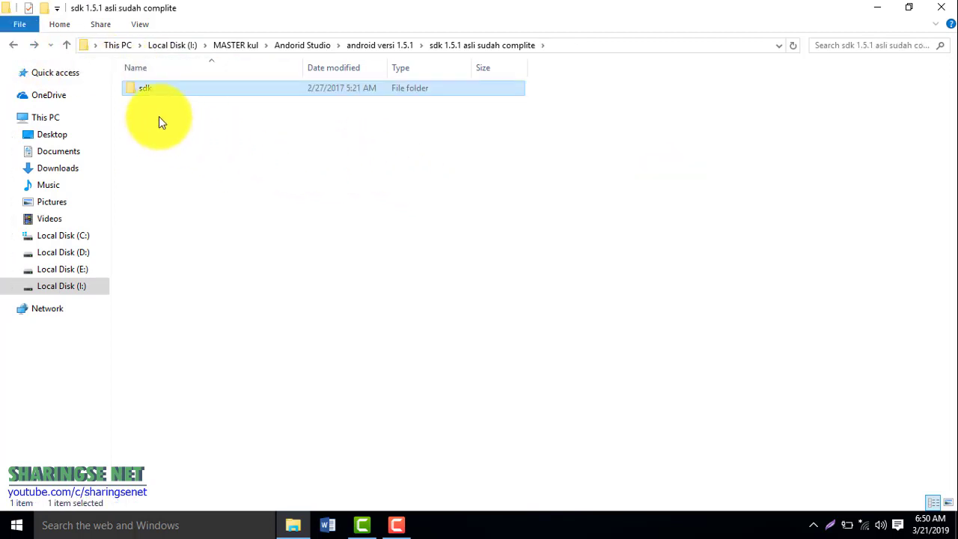
Copy the supplied sdk folder and open the PCku user folder on Local Disk (C:).
right_click(166, 97)
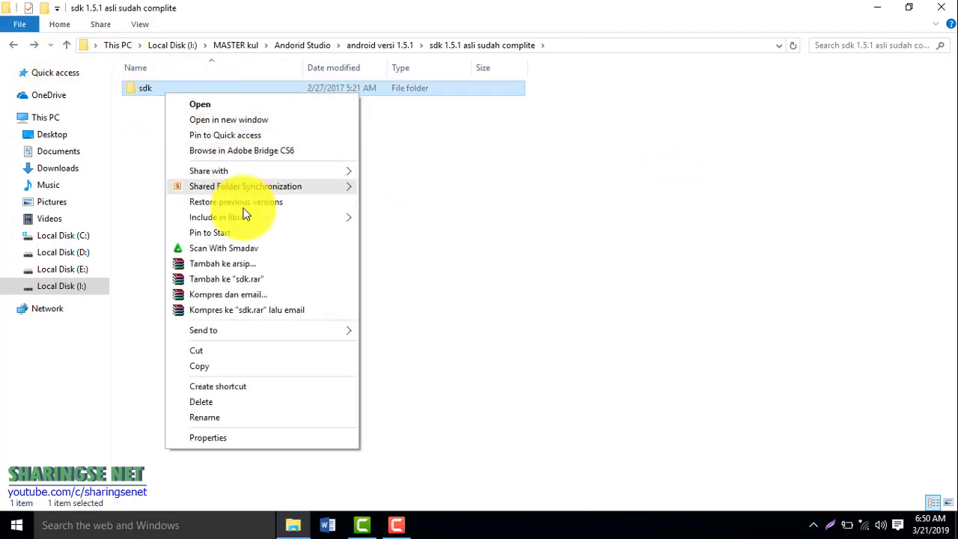
left_click(224, 365)
left_click(86, 235)
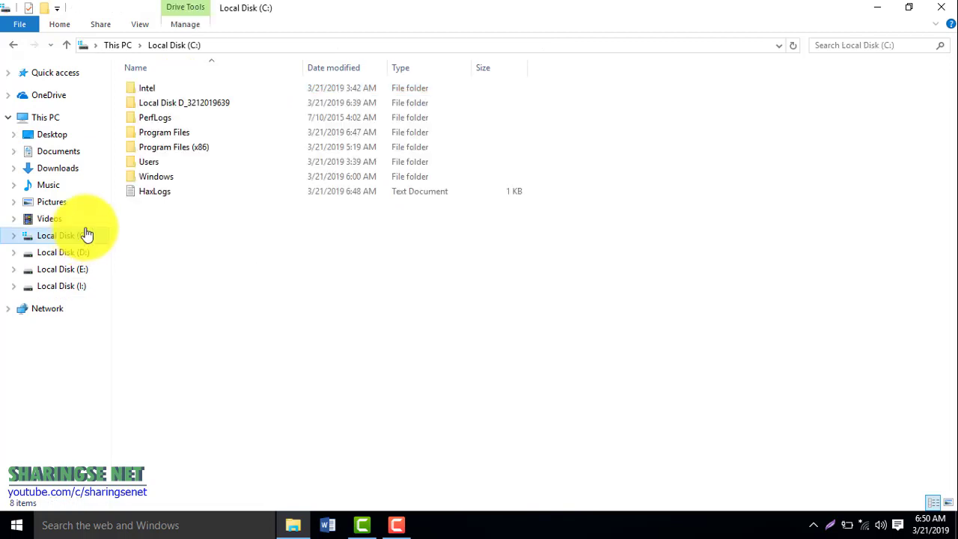
double_click(168, 172)
double_click(168, 89)
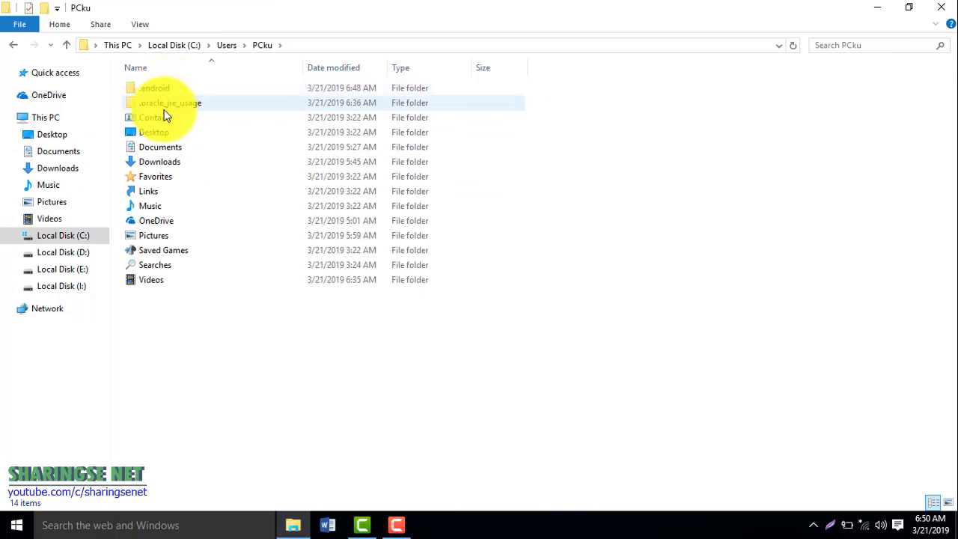
left_click(56, 10)
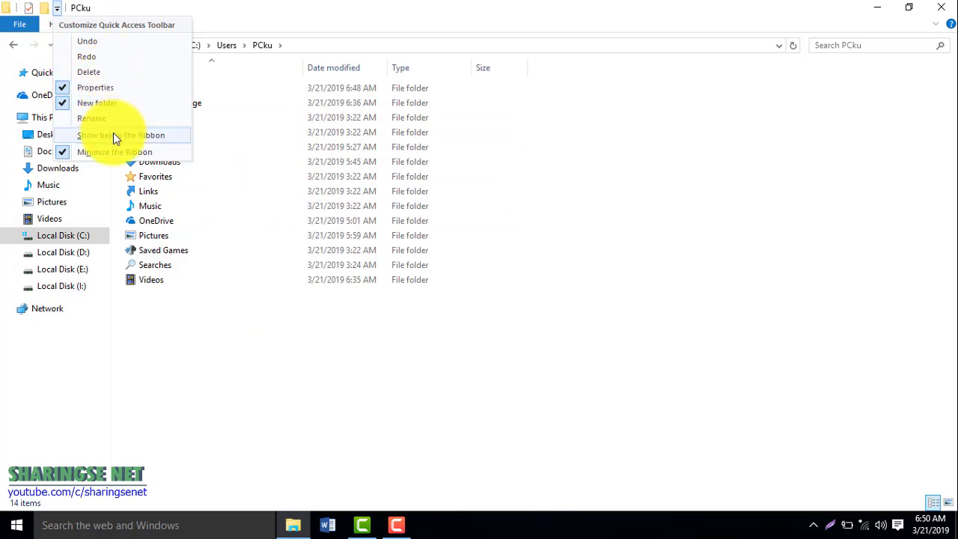
left_click(124, 6)
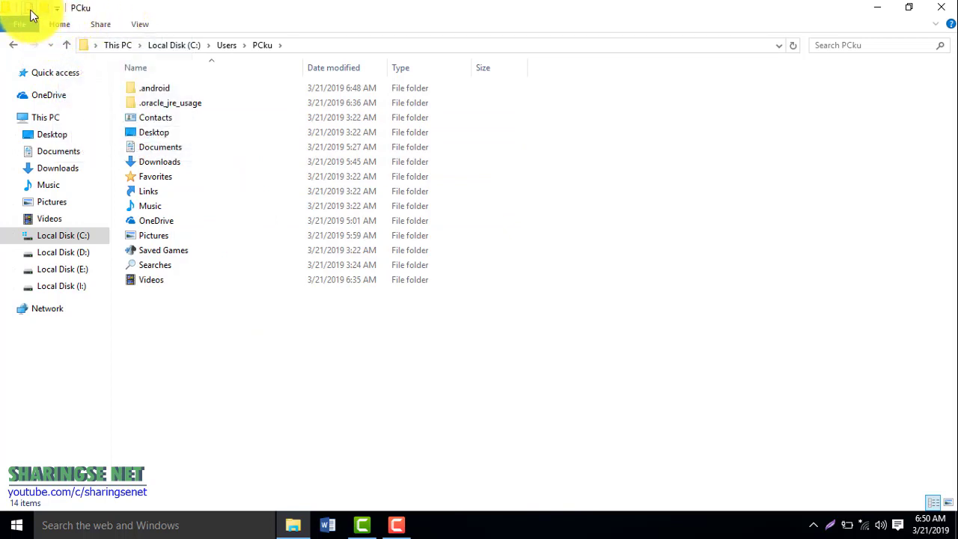
left_click(30, 9)
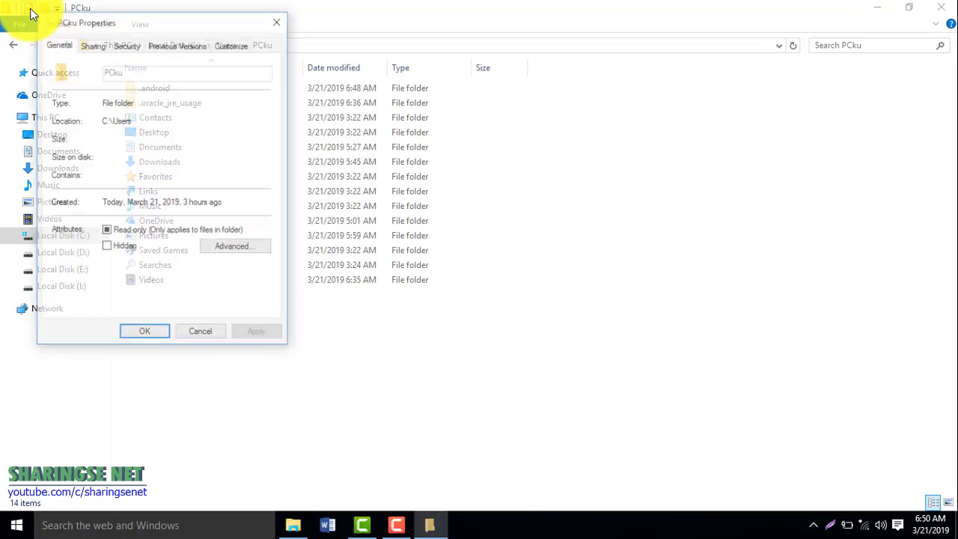
left_click(276, 22)
double_click(196, 88)
left_click(14, 45)
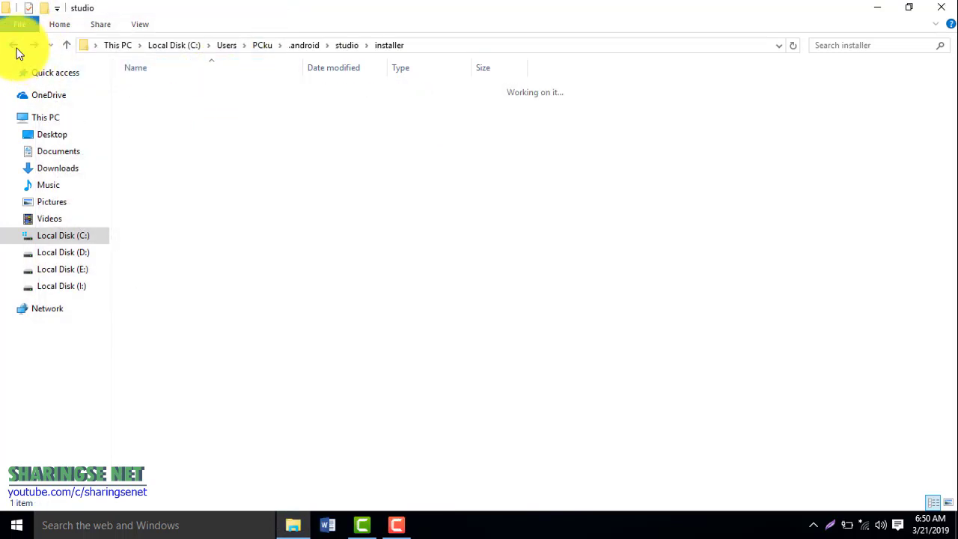
left_click(15, 46)
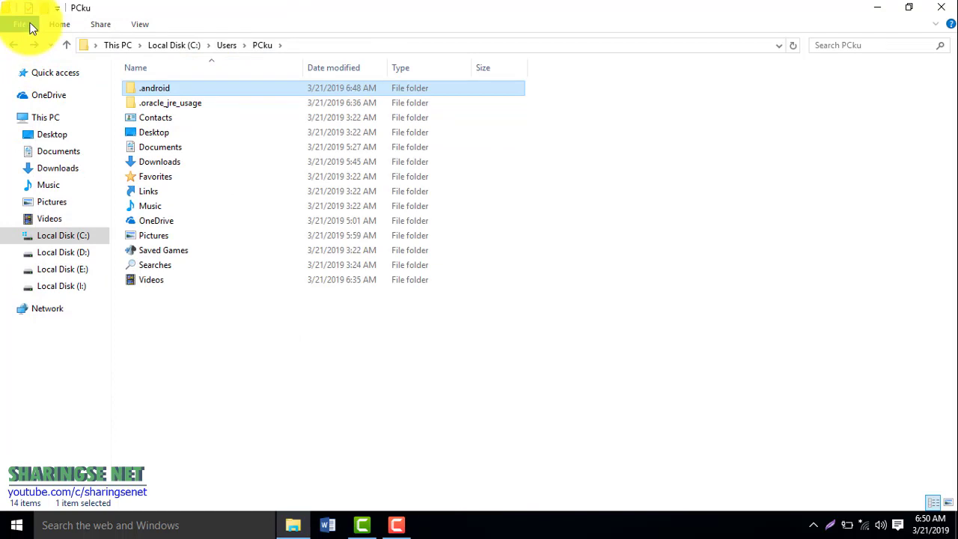
Set the folder options to show hidden files, folders, and drives, and apply the change.
left_click(30, 26)
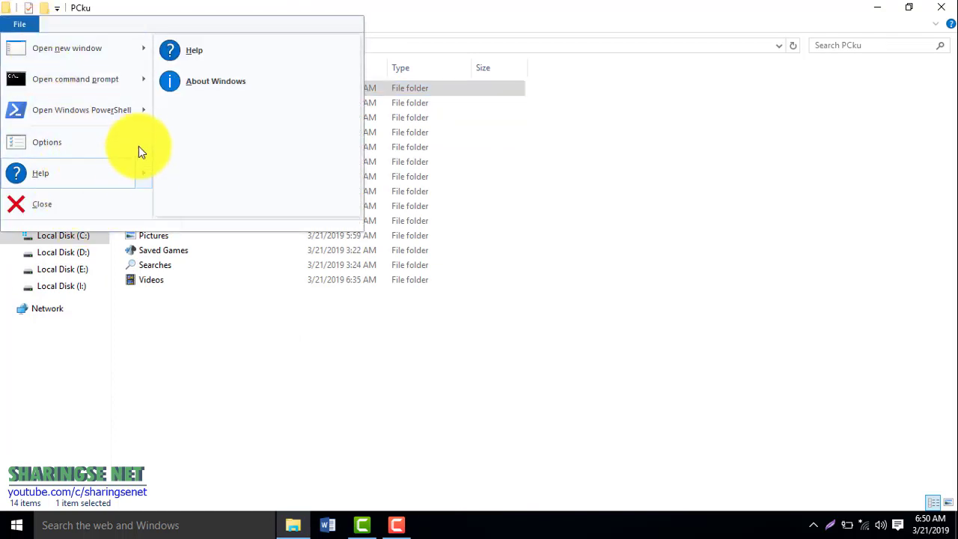
left_click(107, 146)
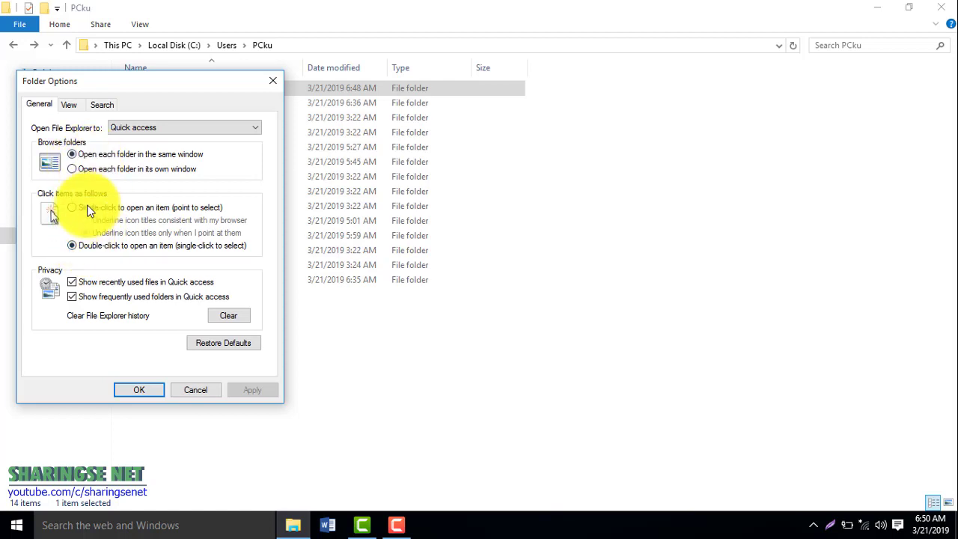
left_click(75, 107)
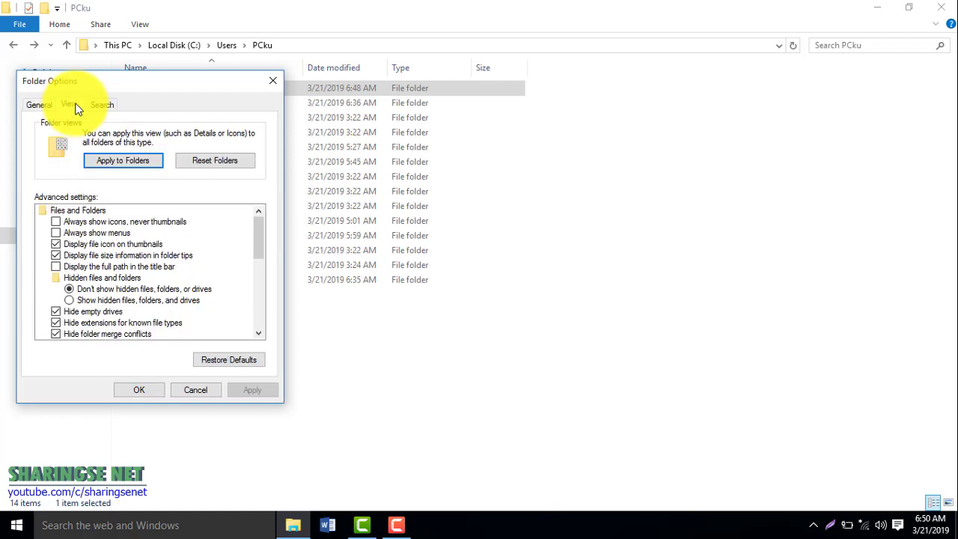
scroll(82, 318, "down", 6)
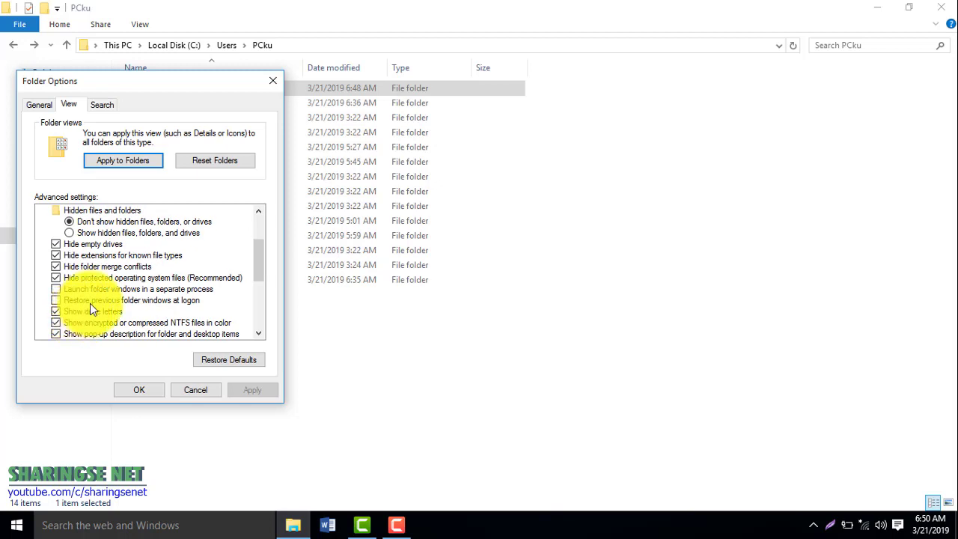
scroll(96, 302, "up", 2)
scroll(96, 300, "down", 2)
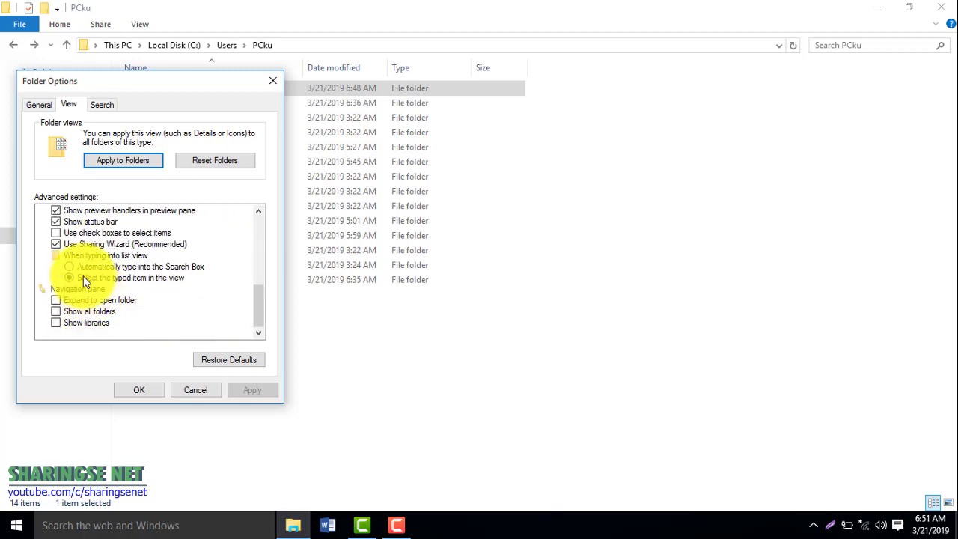
scroll(185, 281, "up", 3)
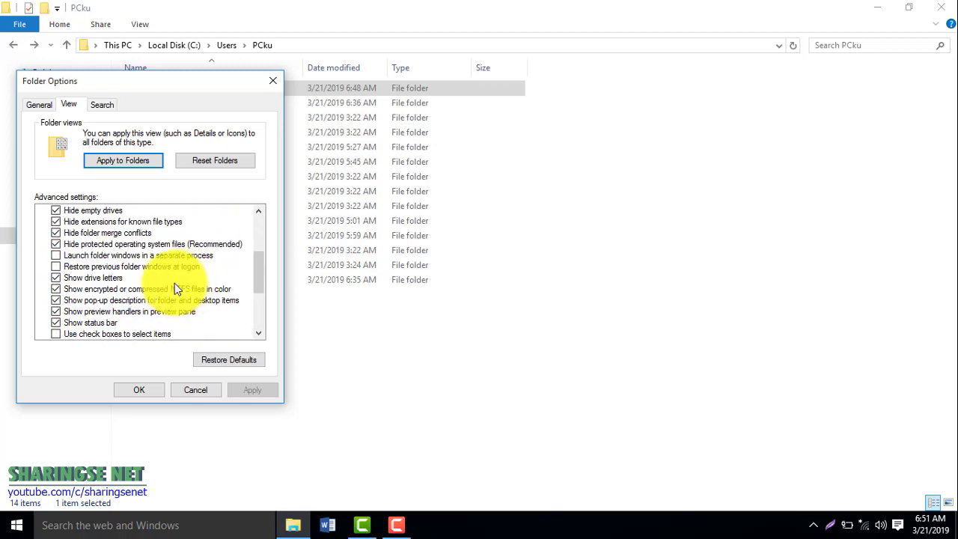
scroll(110, 287, "up", 3)
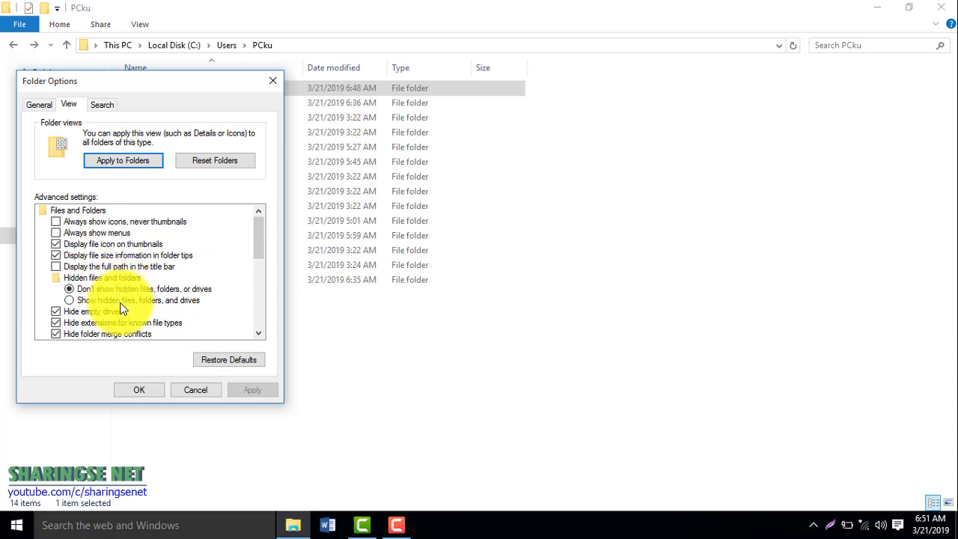
left_click(69, 300)
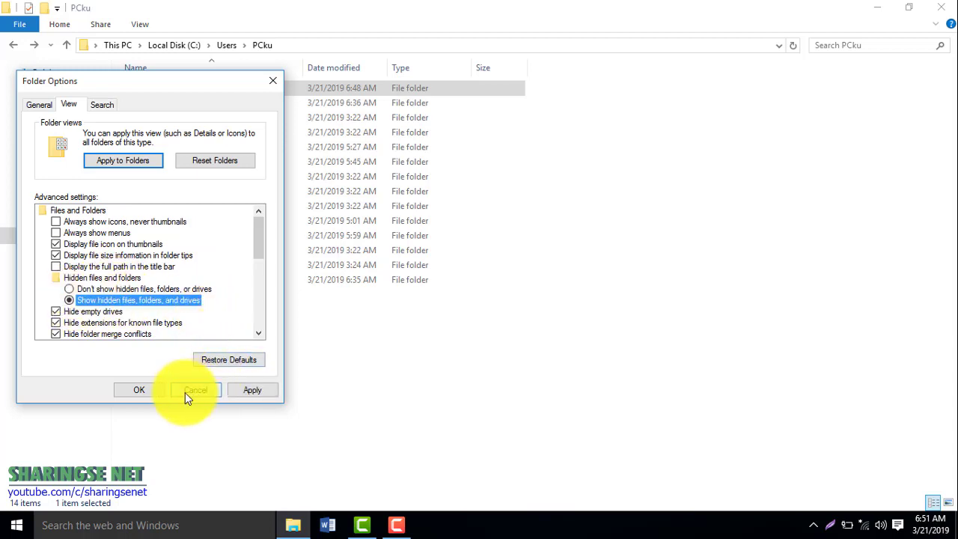
left_click(253, 390)
left_click(140, 391)
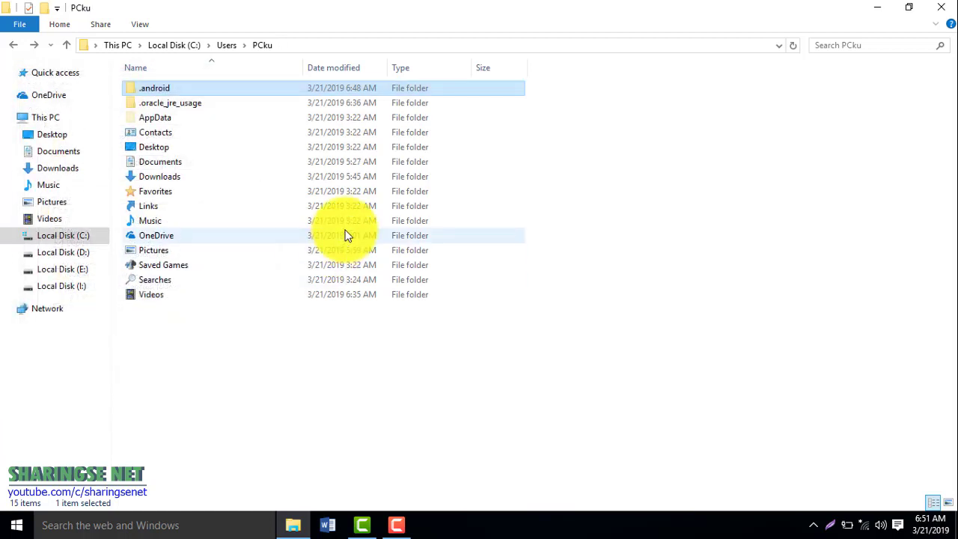
Open AppData\Local\Android in the user folder, inspect its existing sdk folder, and return to the Android folder.
double_click(199, 120)
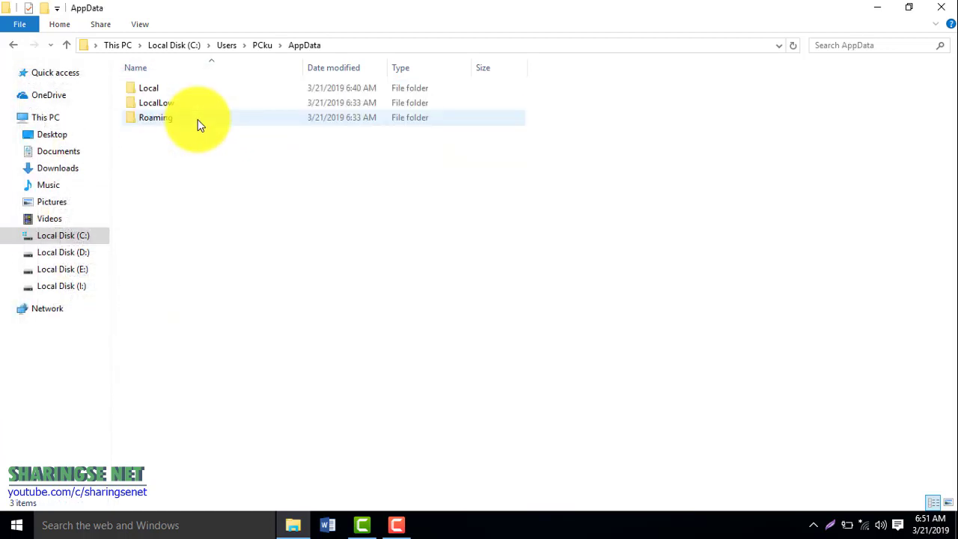
left_click(184, 88)
double_click(184, 87)
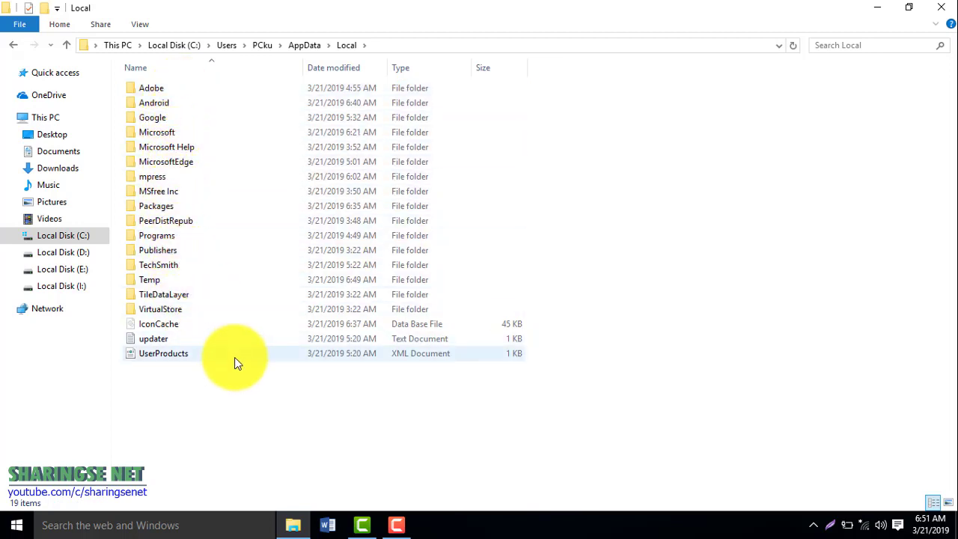
double_click(188, 103)
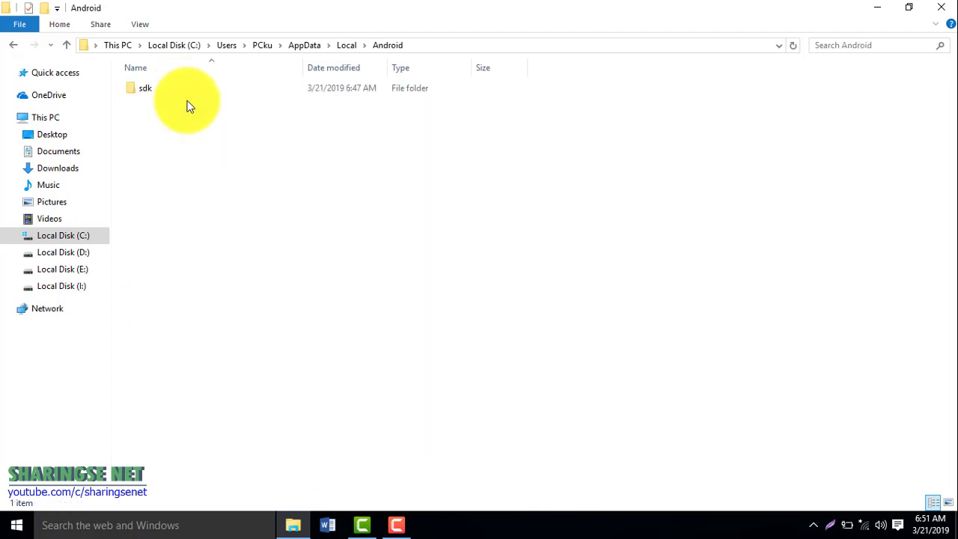
double_click(190, 88)
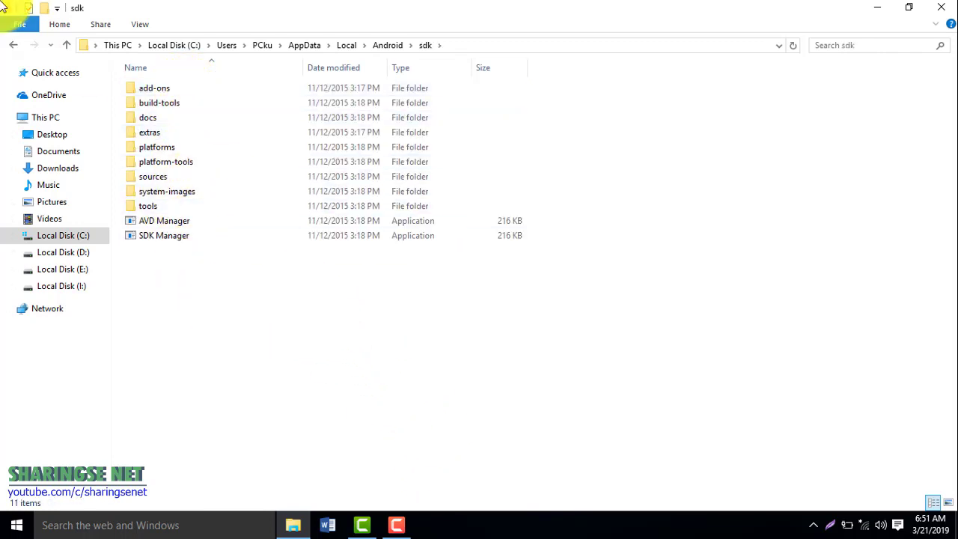
left_click(13, 45)
left_click(203, 136)
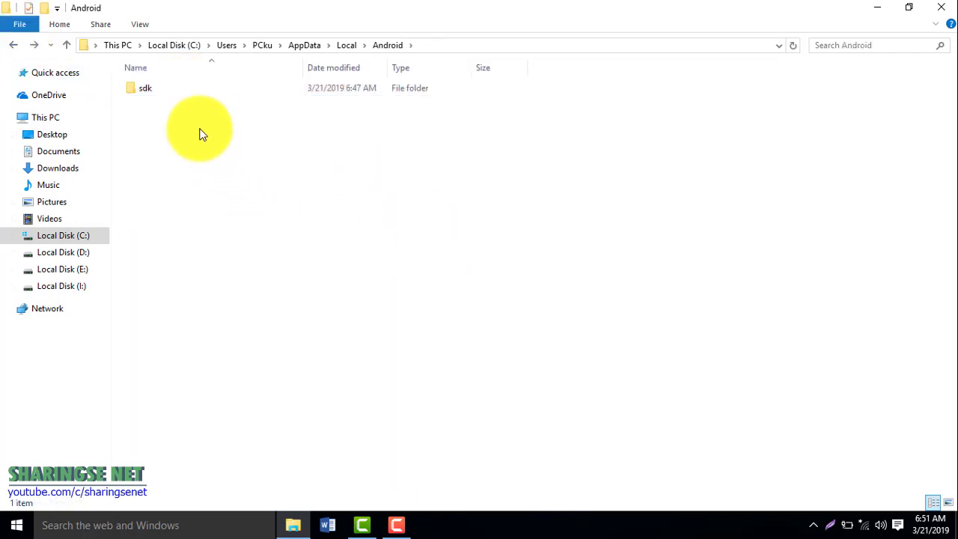
Paste the copied sdk folder into the Android folder and move the copy progress window out of the way.
right_click(206, 121)
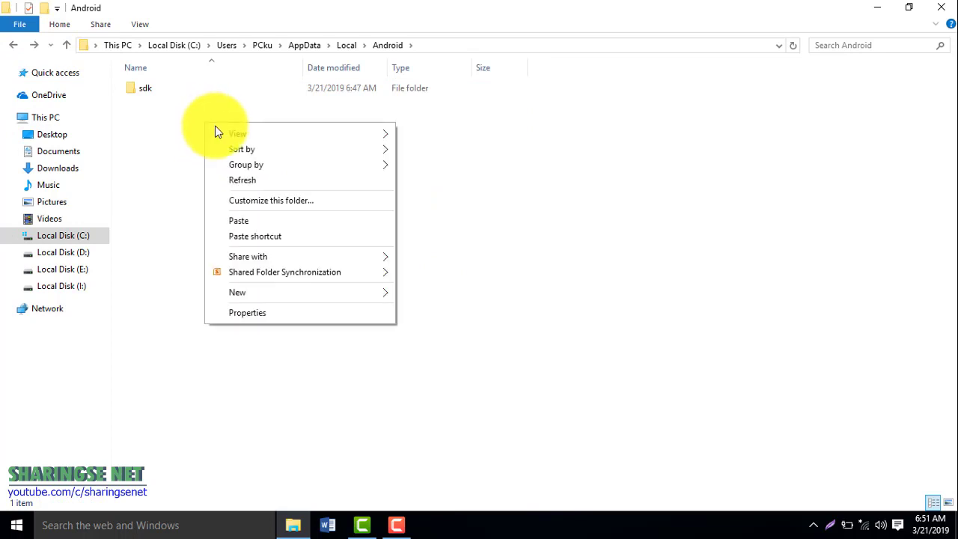
left_click(254, 222)
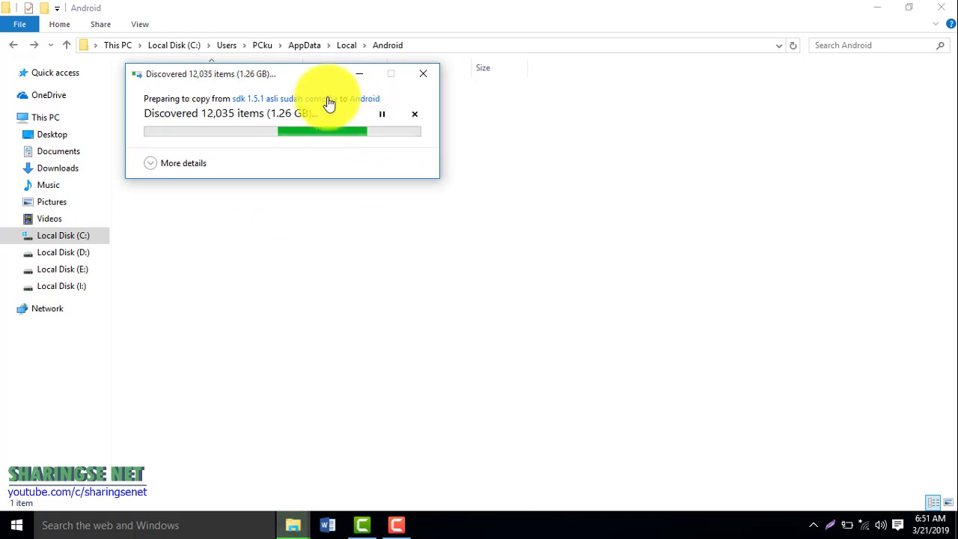
left_click_drag(289, 72, 462, 162)
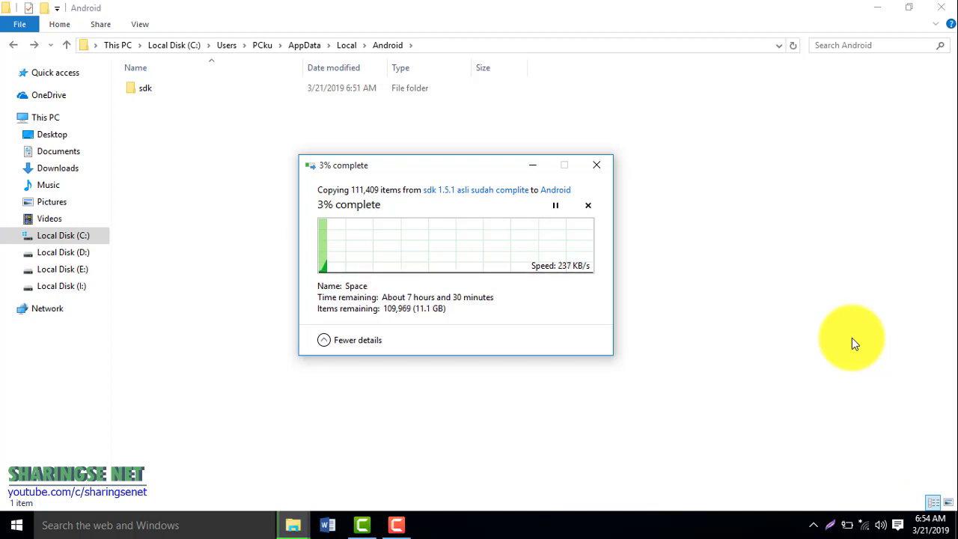
Check the available Wi-Fi networks and disconnect from the connected network while the SDK copy runs.
left_click(861, 526)
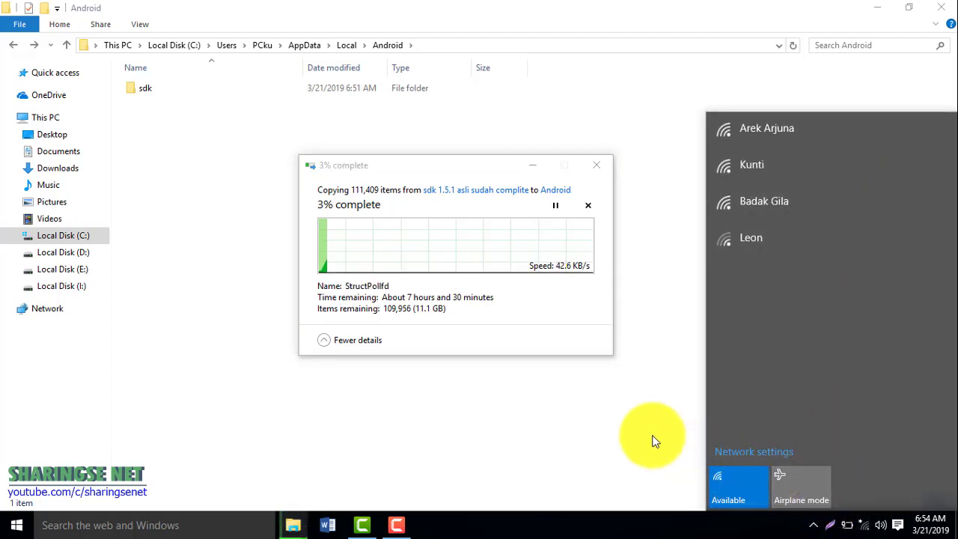
left_click(566, 316)
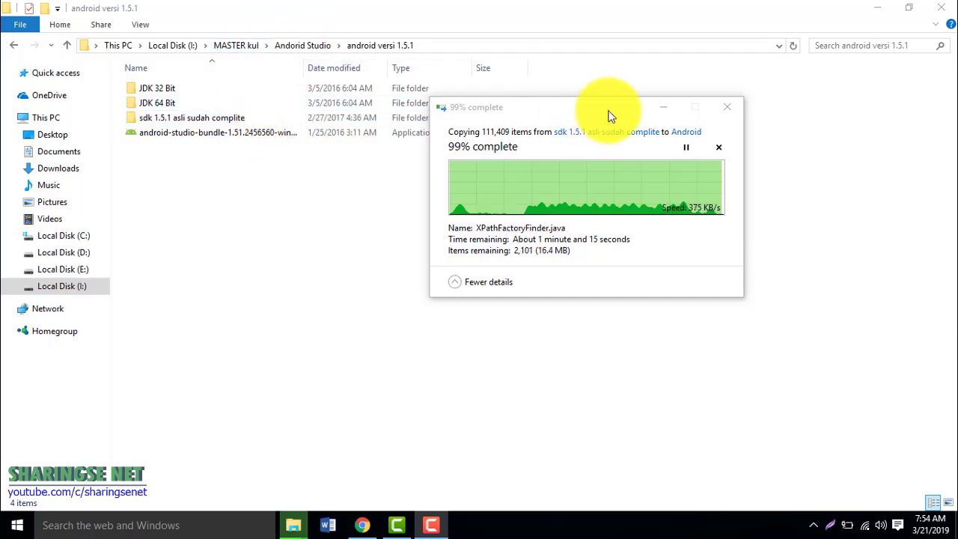
left_click_drag(610, 114, 315, 155)
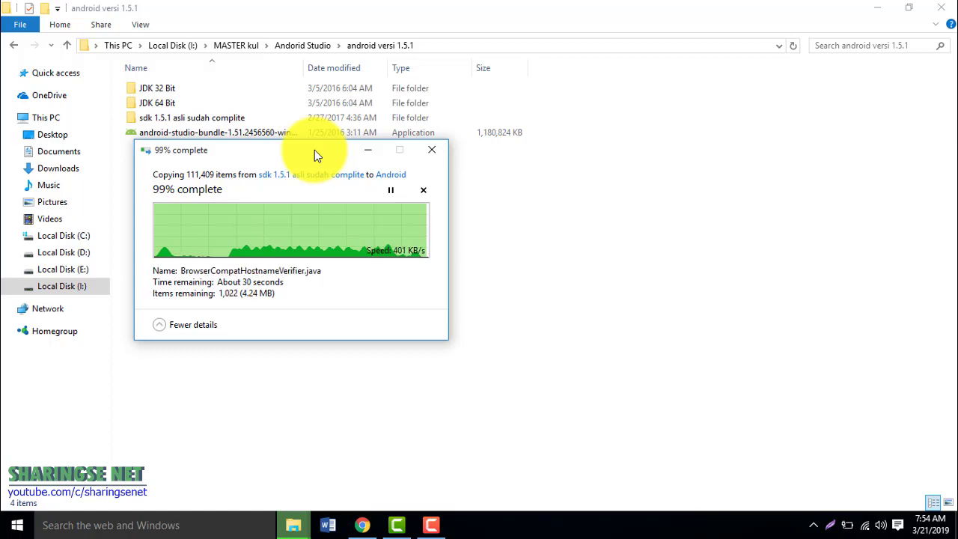
left_click(866, 526)
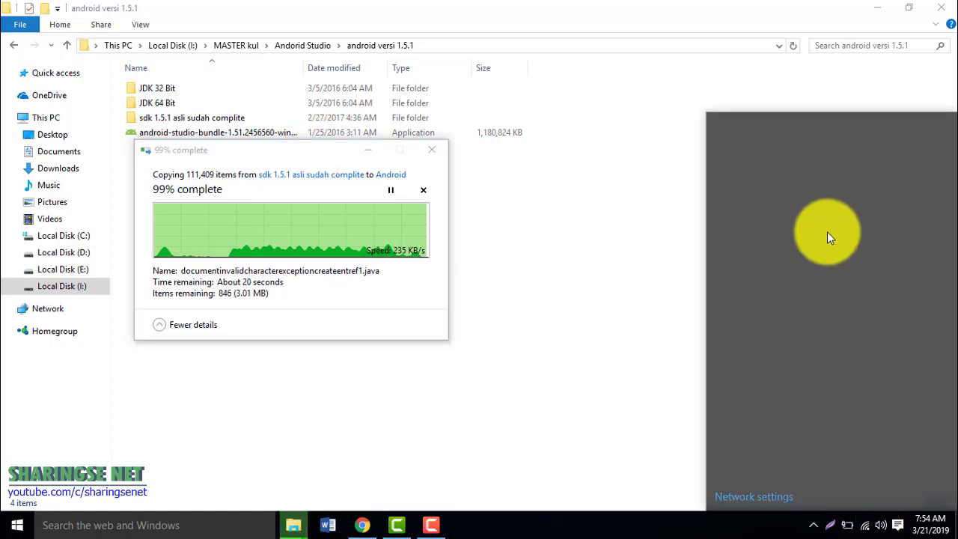
left_click(815, 139)
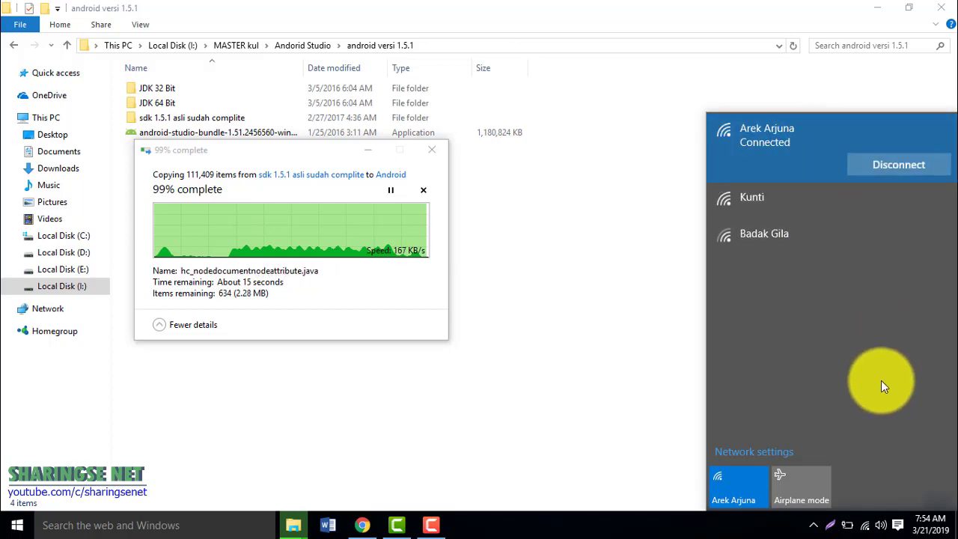
left_click(893, 164)
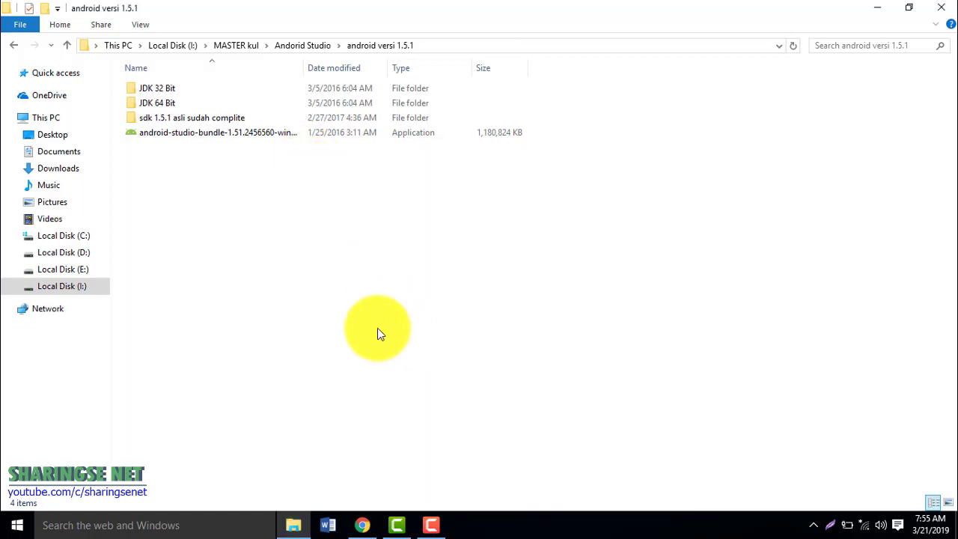
Inspect the copied sdk folder in the user's AppData\Local\Android on drive C, return to the Android folder, and minimize File Explorer.
left_click(83, 237)
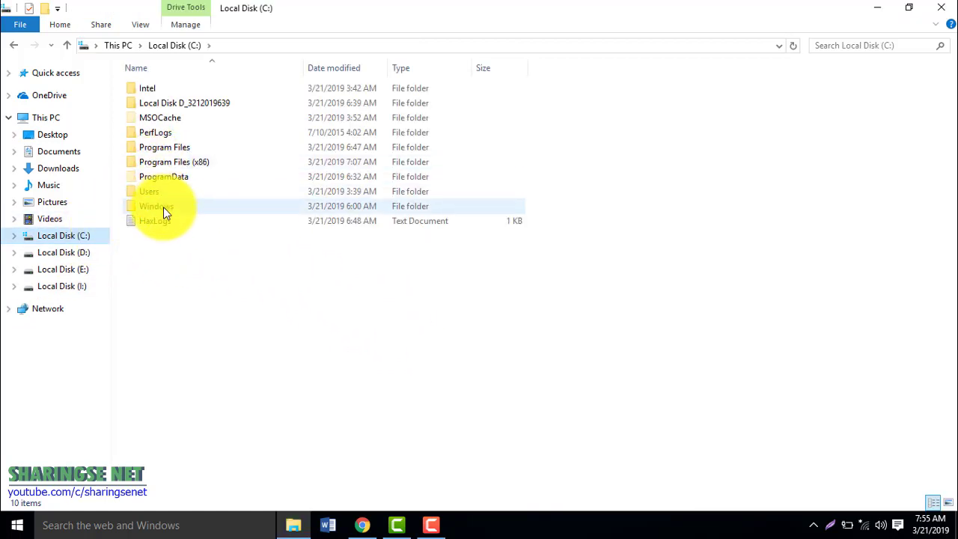
left_click(164, 197)
double_click(164, 199)
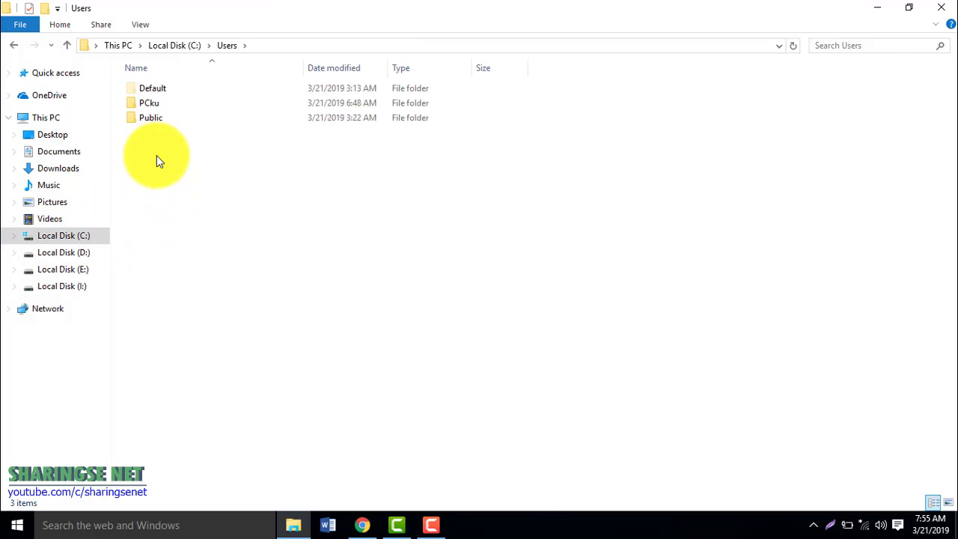
left_click(172, 108)
double_click(172, 107)
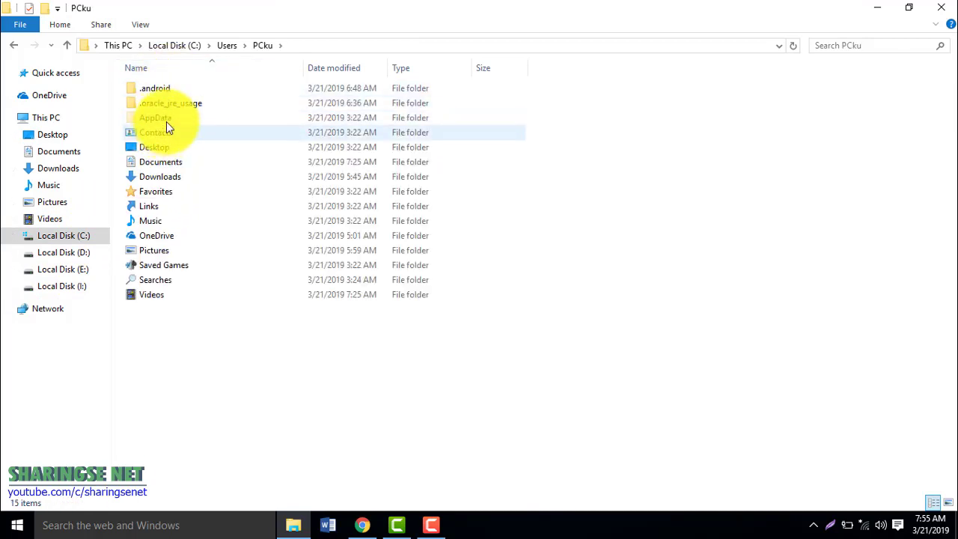
double_click(166, 119)
double_click(172, 89)
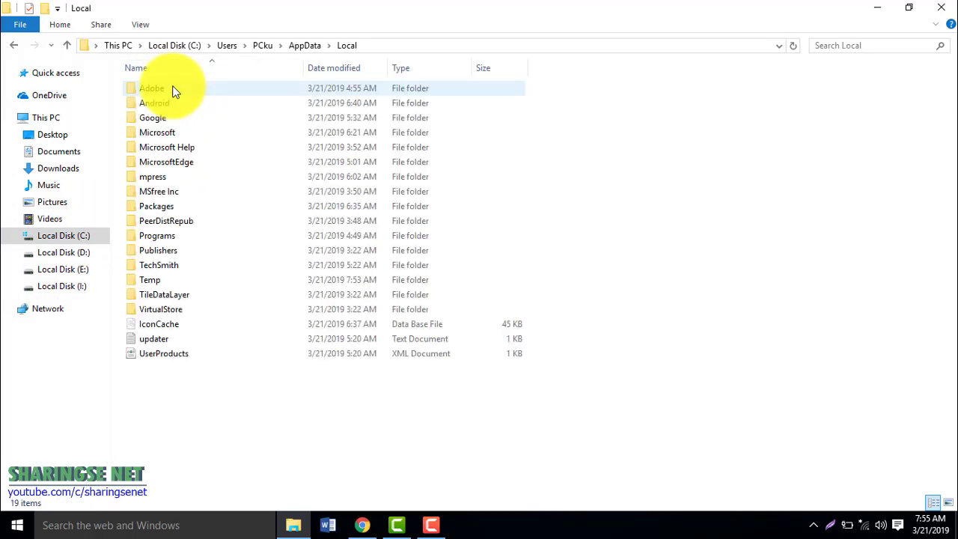
double_click(181, 103)
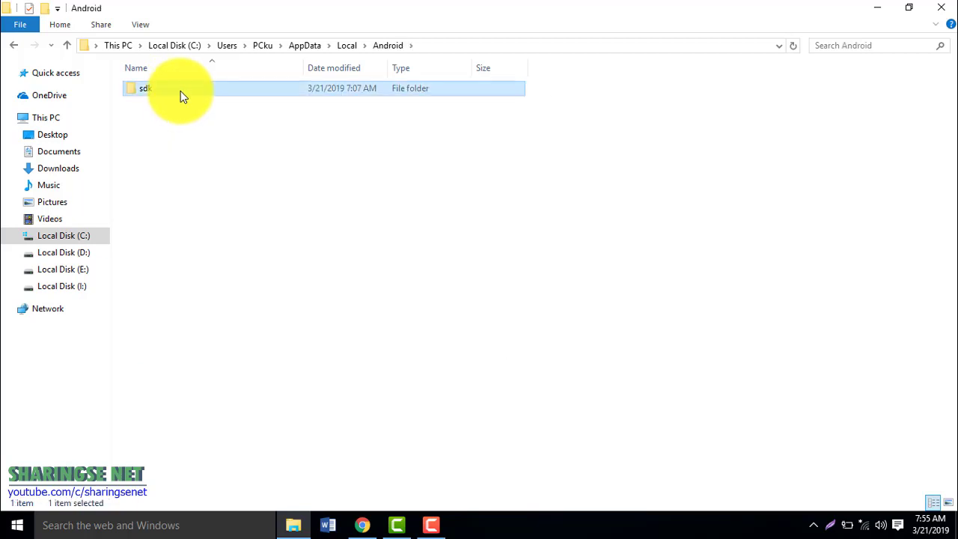
double_click(180, 91)
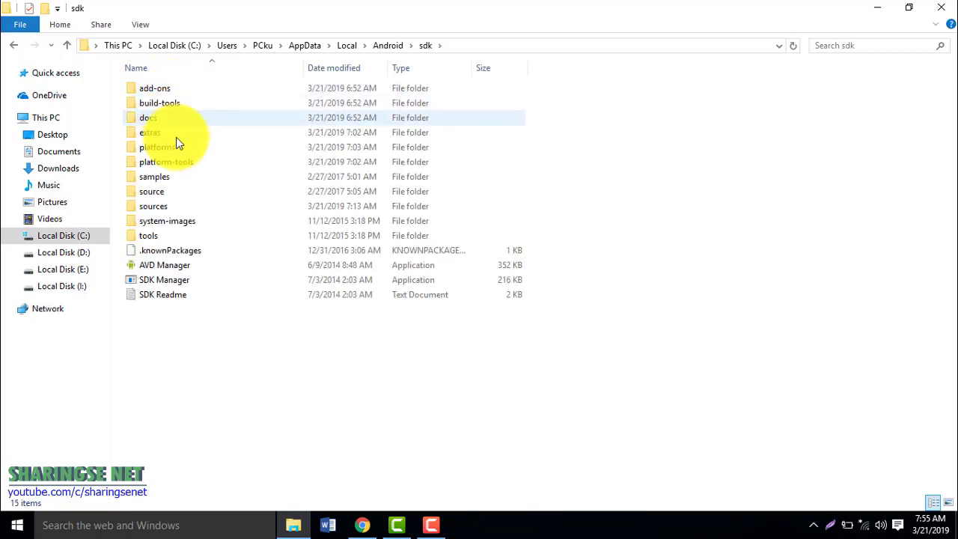
left_click(14, 45)
left_click(878, 7)
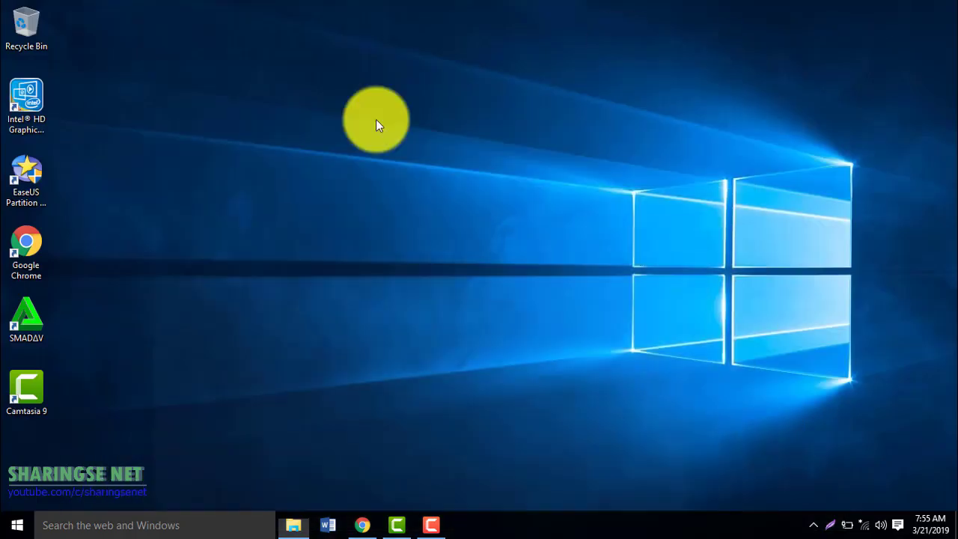
Search Windows for "andr", launch Android Studio, and complete the installation without importing settings from a previous version.
left_click(143, 524)
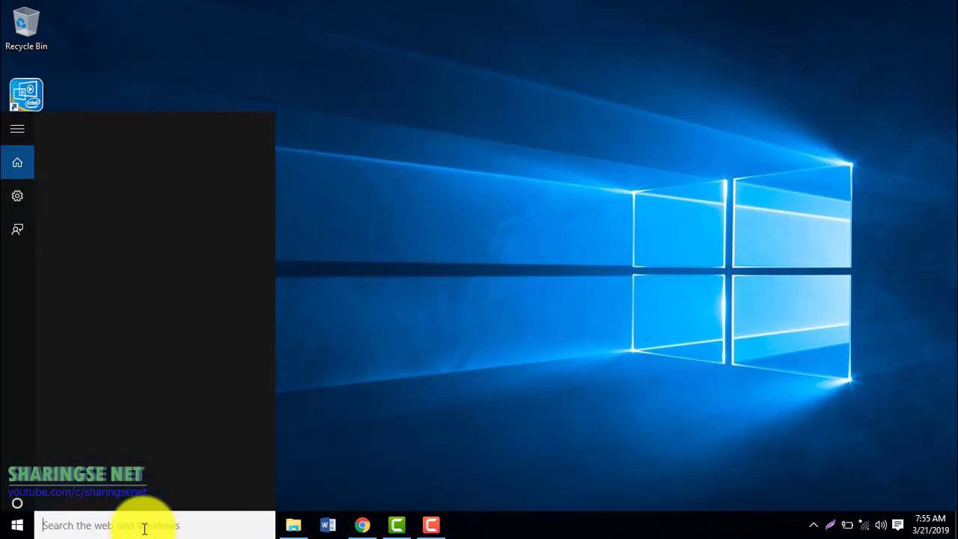
type("andr")
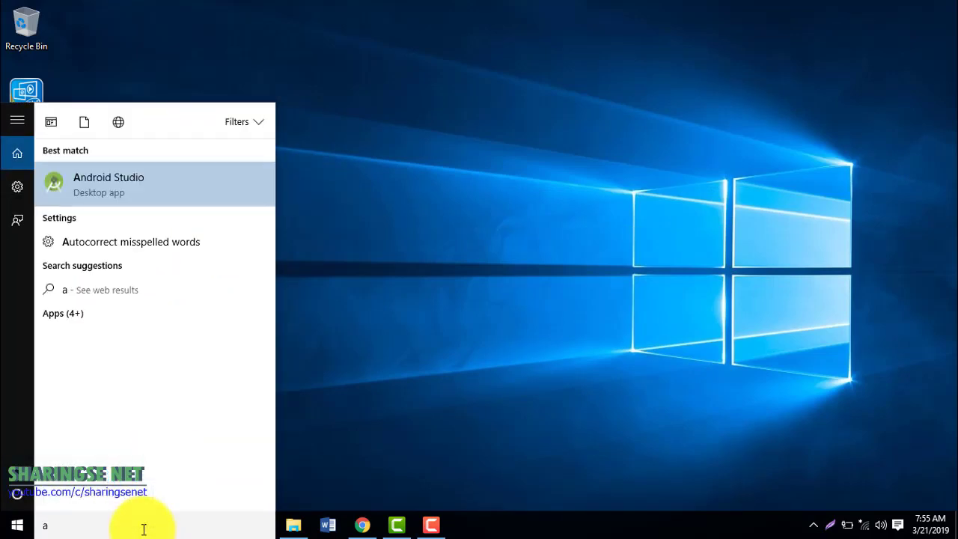
left_click(104, 178)
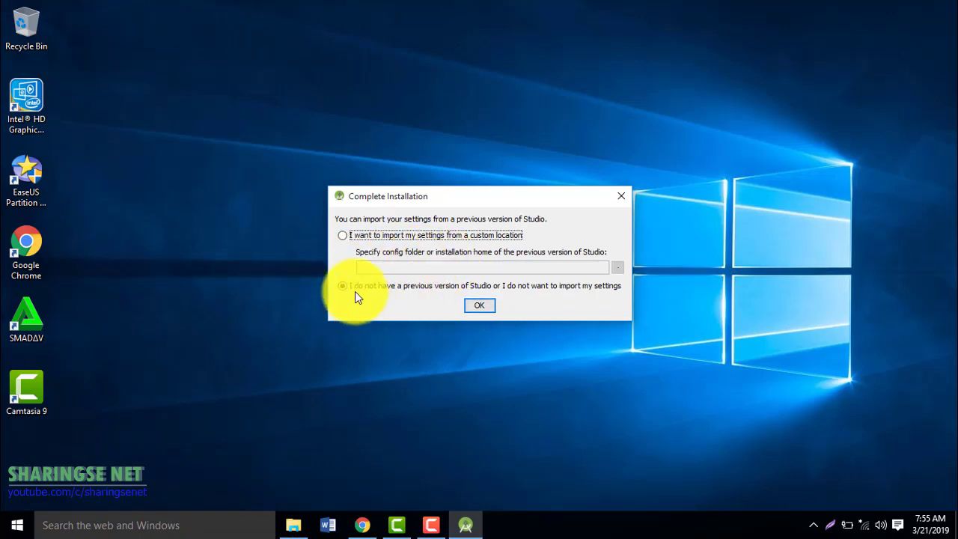
left_click(477, 306)
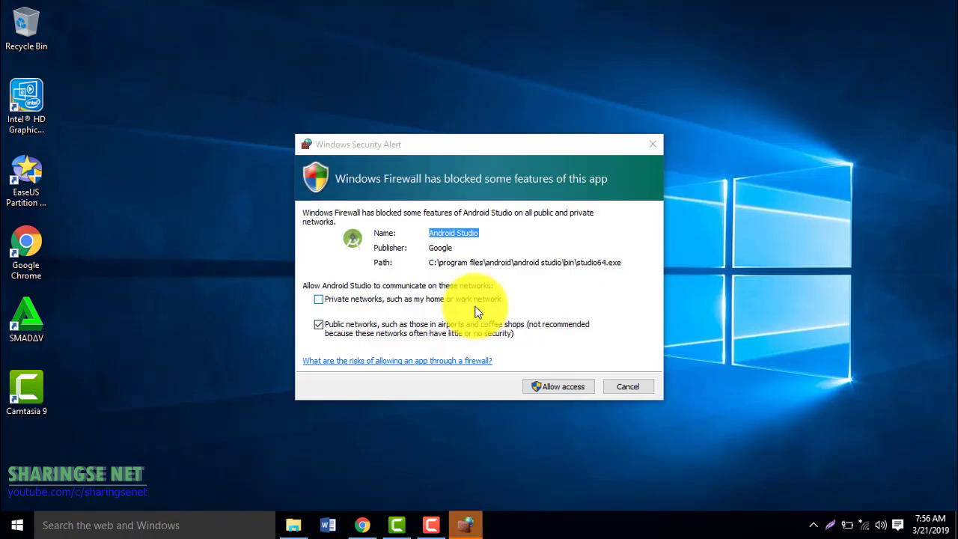
Dismiss the firewall alert without allowing access, decline the proxy setup, and finish the Android Studio Setup Wizard.
left_click(630, 388)
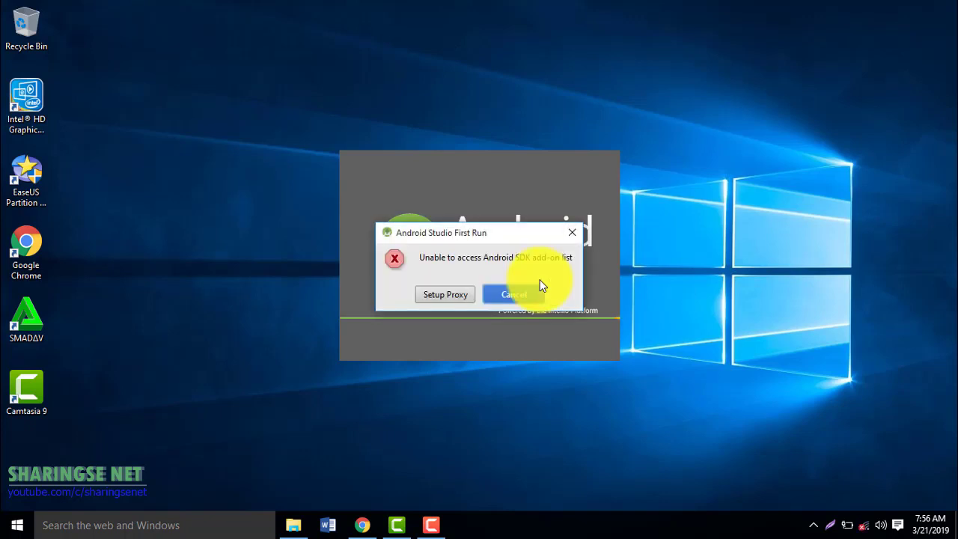
left_click(515, 294)
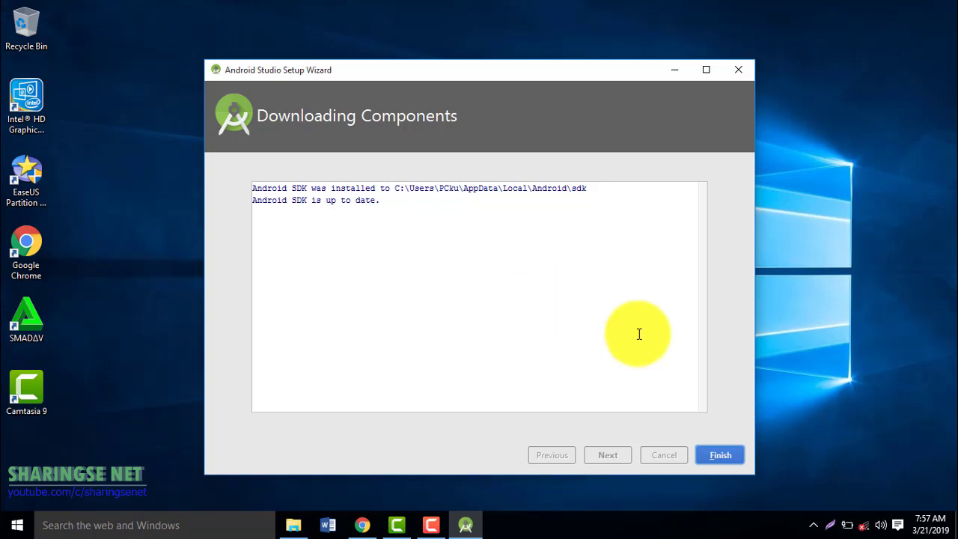
left_click(720, 456)
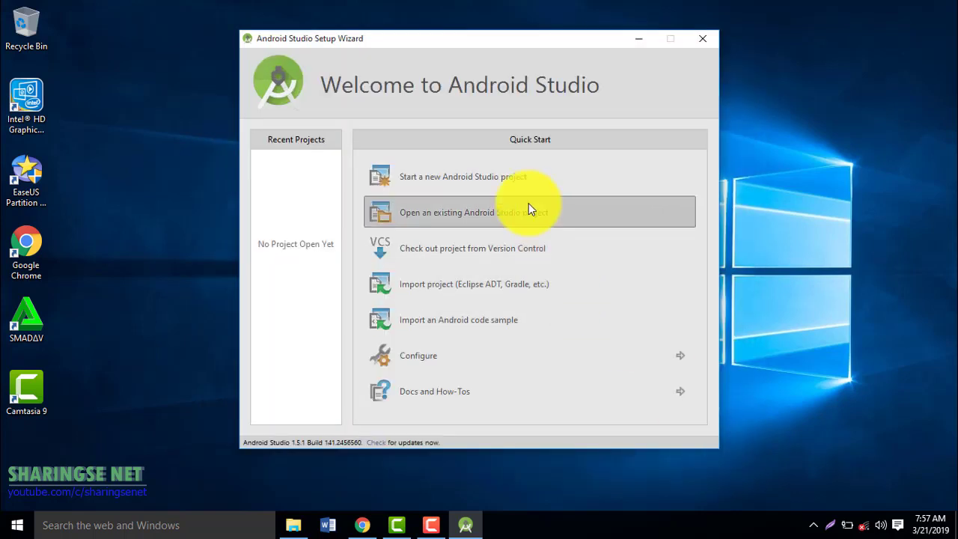
Check the SDK location and installed platforms in the SDK Manager, and return to the Quick Start list.
left_click_drag(447, 42, 370, 48)
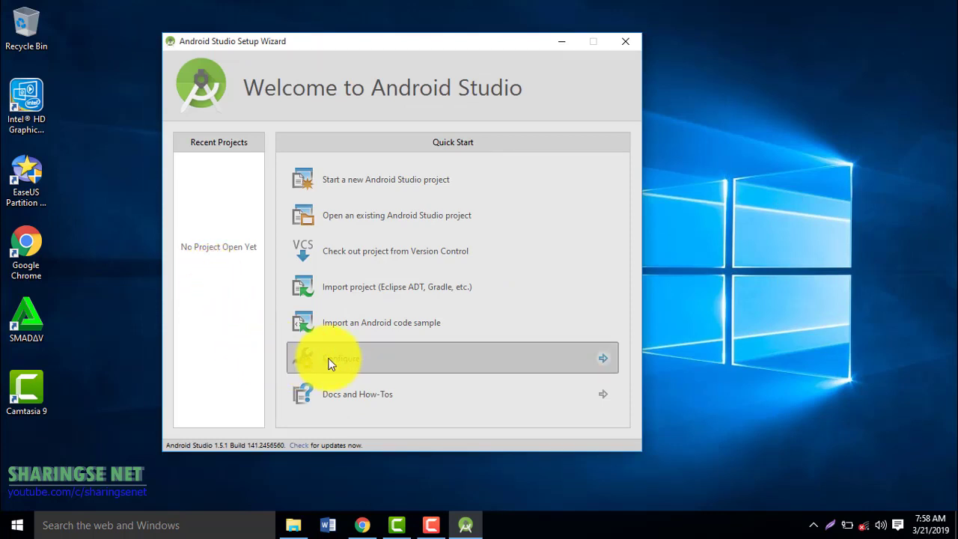
left_click(534, 362)
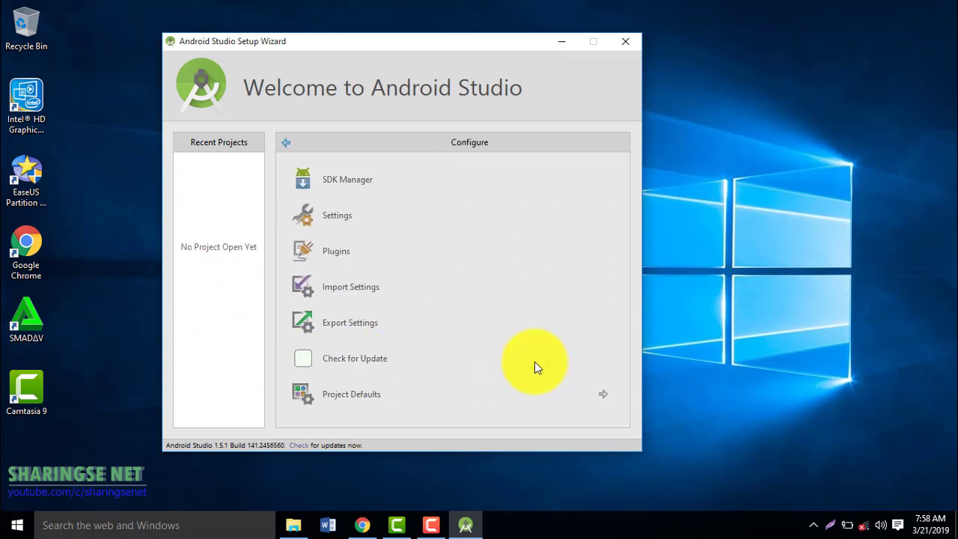
left_click(380, 182)
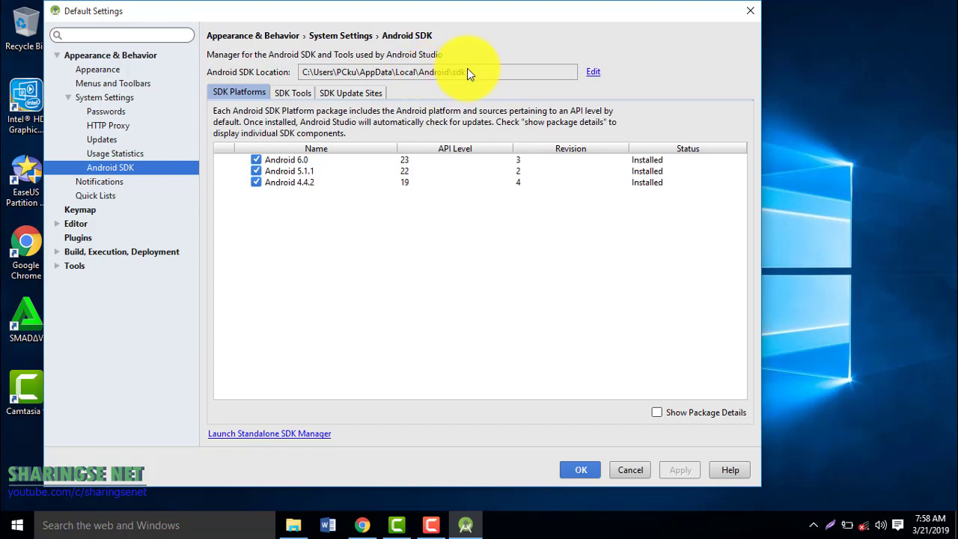
left_click(581, 471)
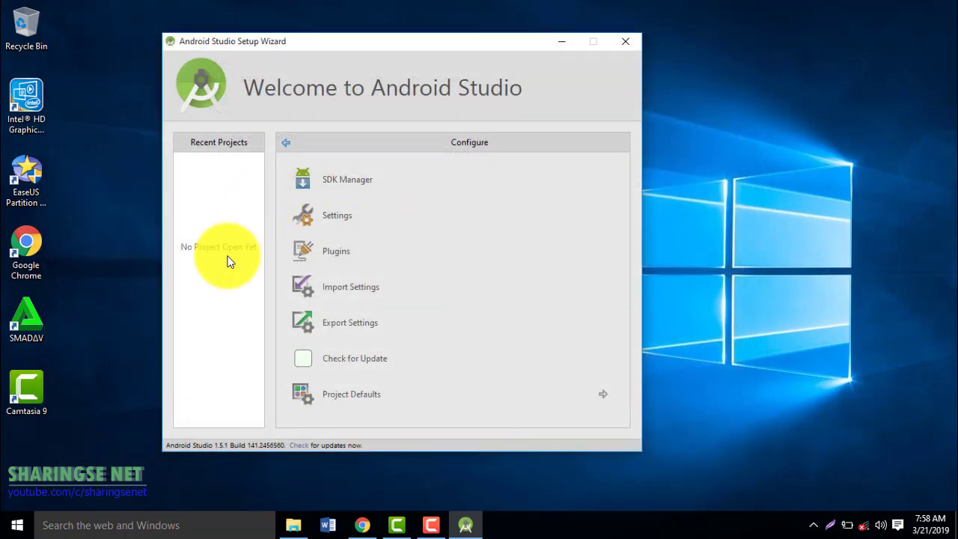
left_click(290, 143)
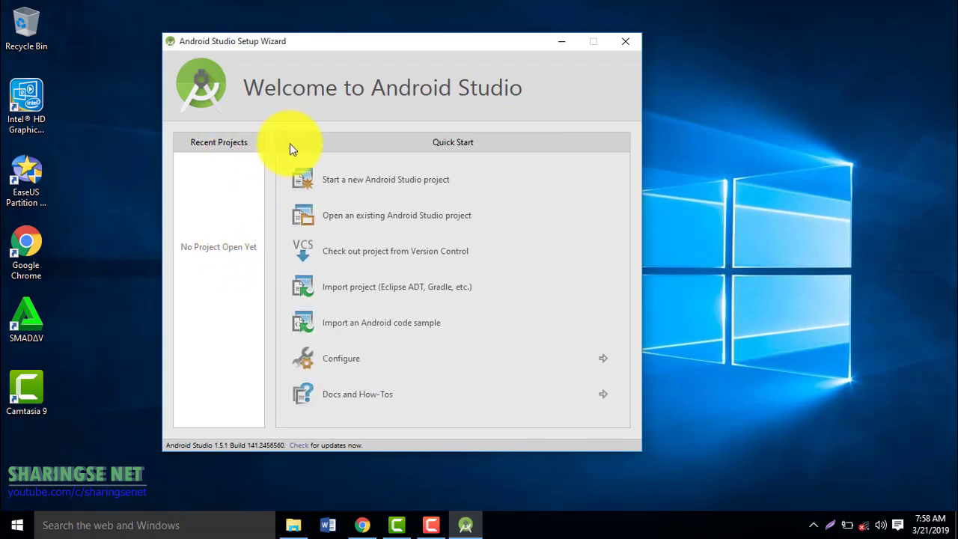
Start a new Android Studio project with the application name contoh and continue to the target devices.
left_click(369, 180)
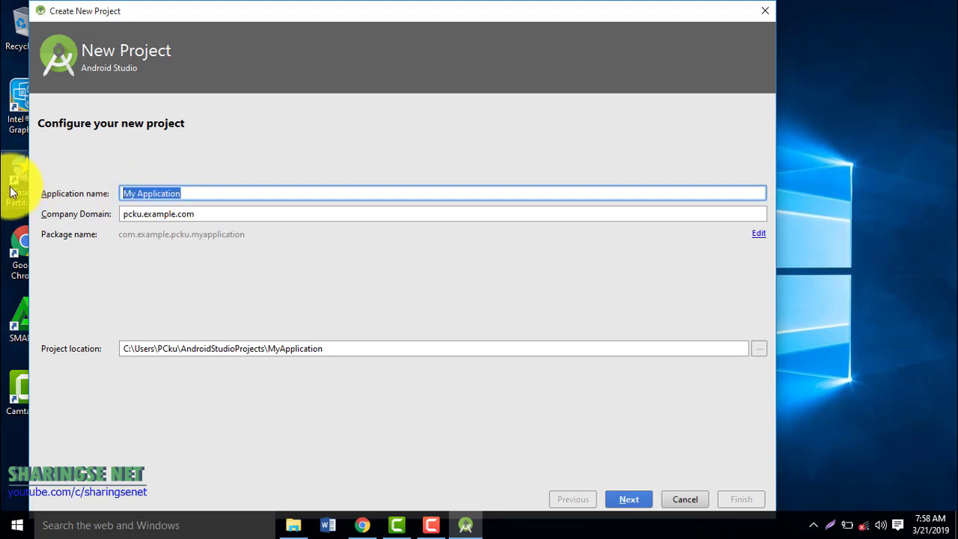
type("contoh")
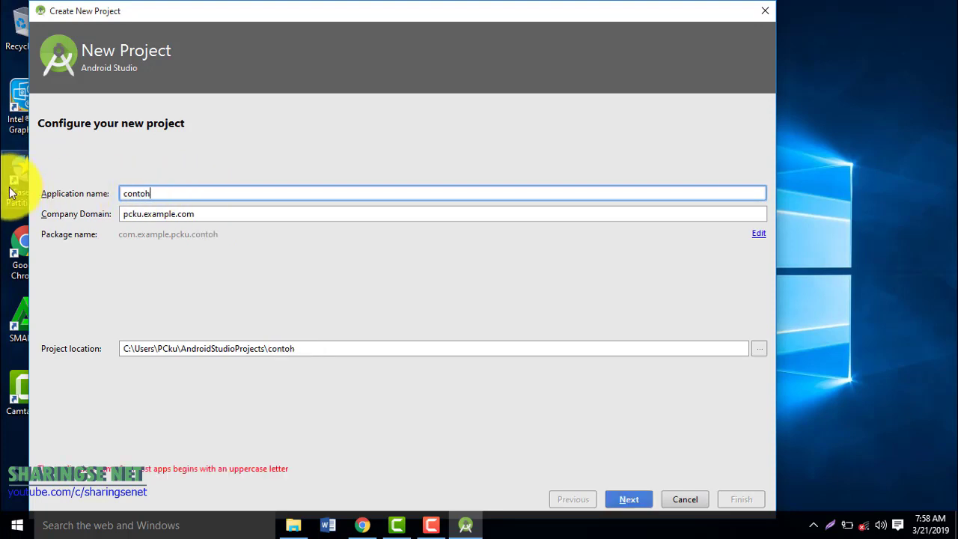
left_click(636, 496)
Set the Phone and Tablet minimum SDK to API 21: Android 5.0 (Lollipop) and continue to the activity selection.
left_click(391, 215)
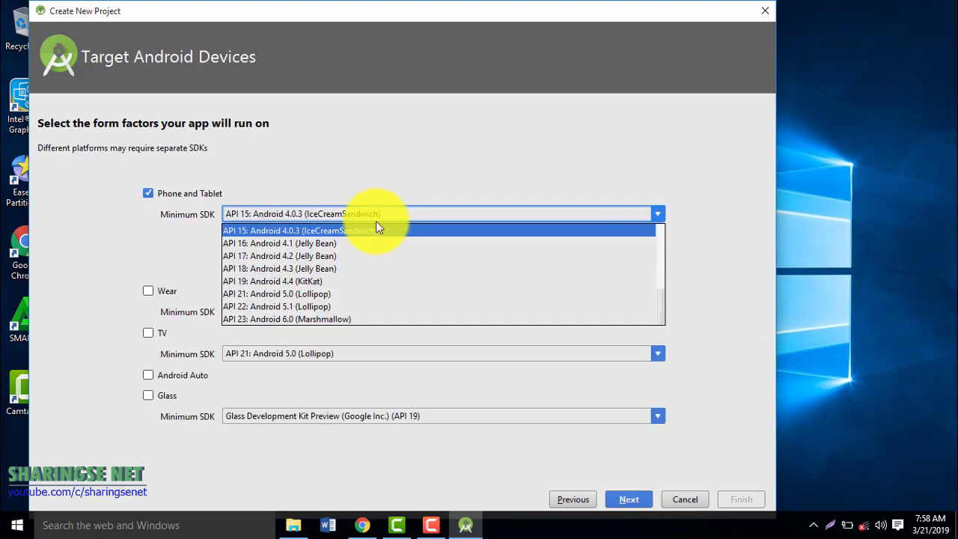
left_click(321, 271)
left_click(431, 215)
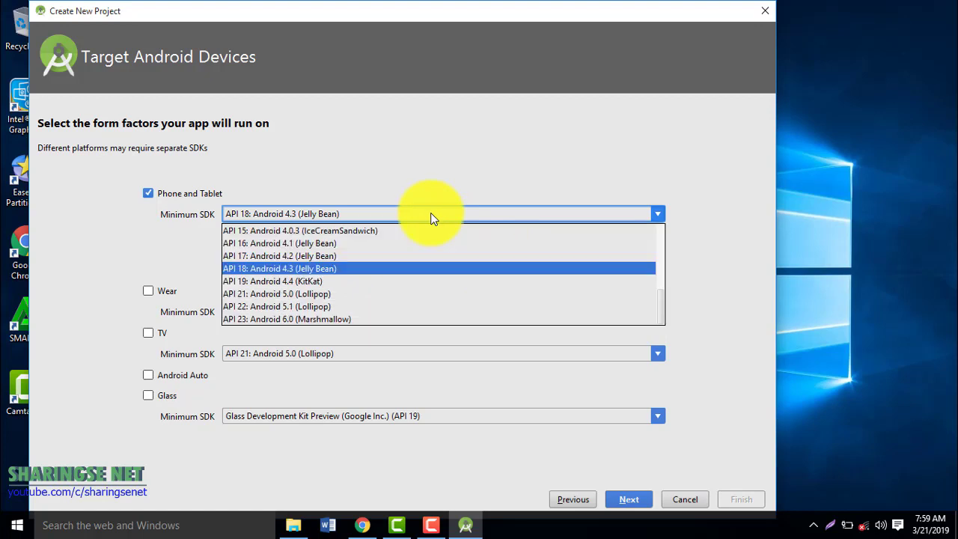
left_click(297, 294)
left_click(631, 497)
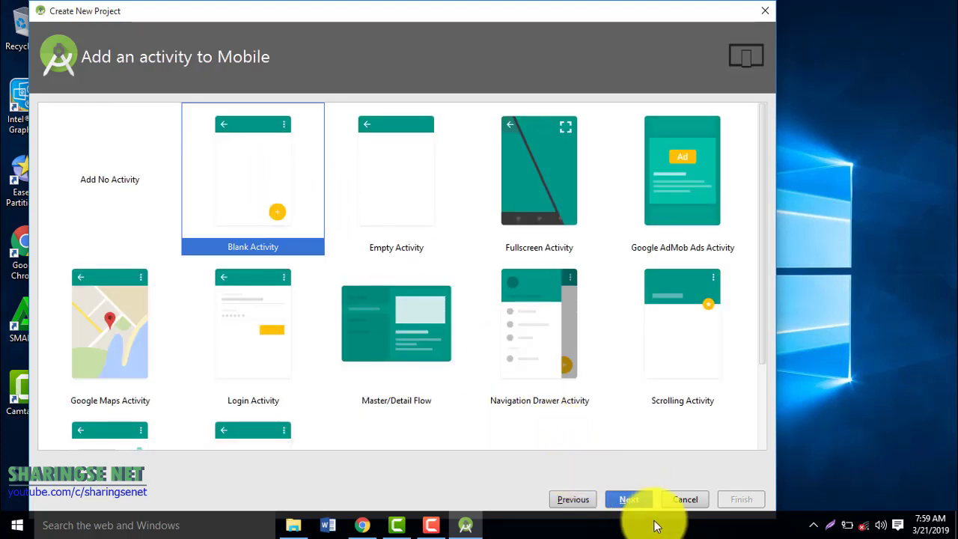
Accept Blank Activity with the default names for activity, layout, title and menu resource, and create the project.
left_click(628, 498)
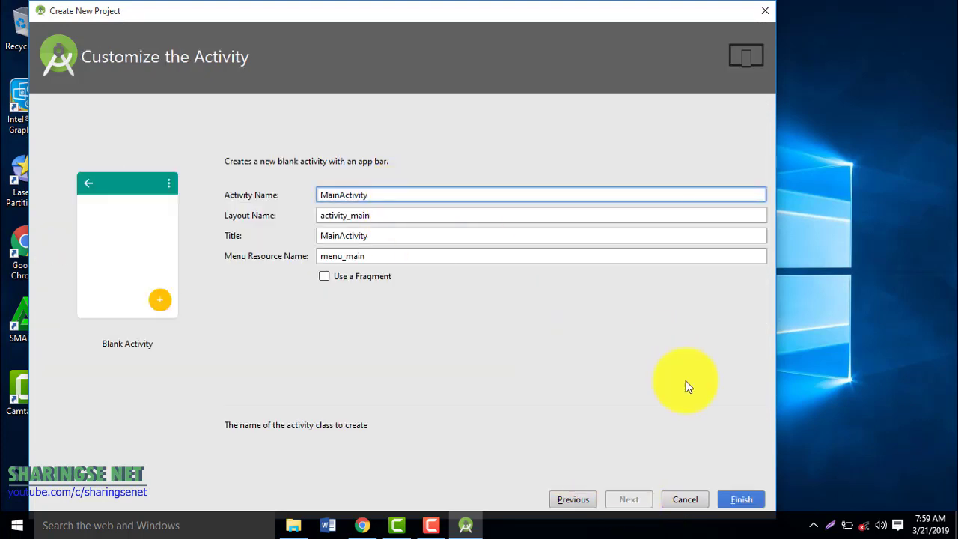
left_click(745, 499)
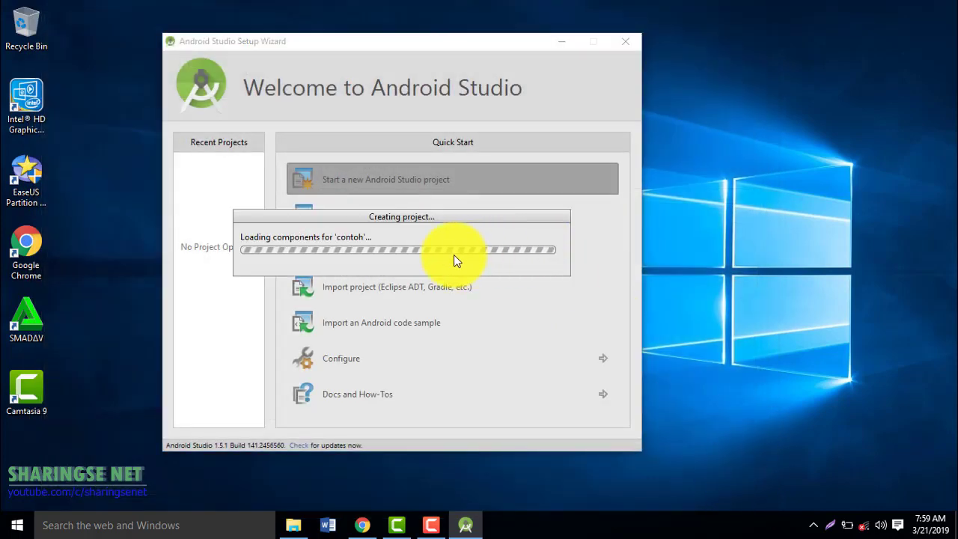
left_click(642, 388)
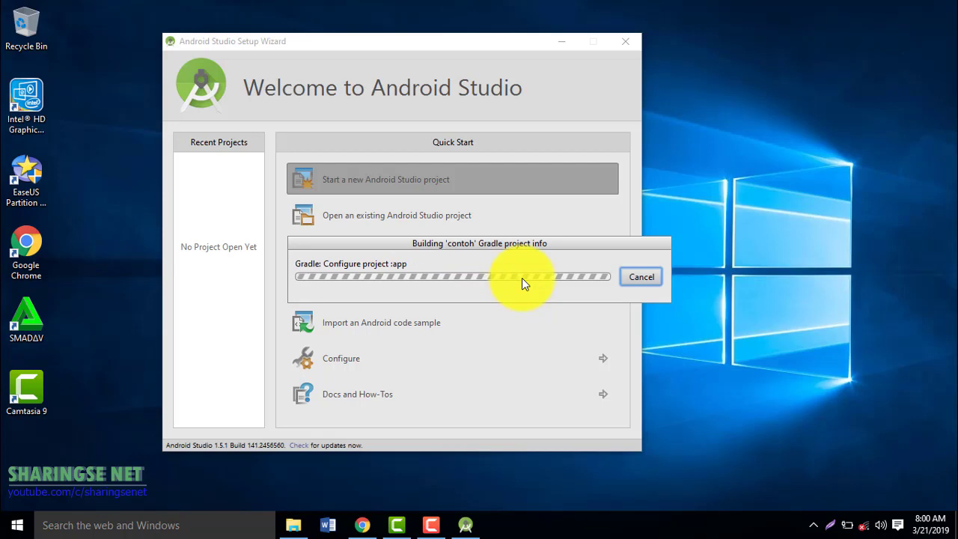
Switch to File Explorer at the AppData\Local\Android folder while the contoh project builds.
left_click(294, 526)
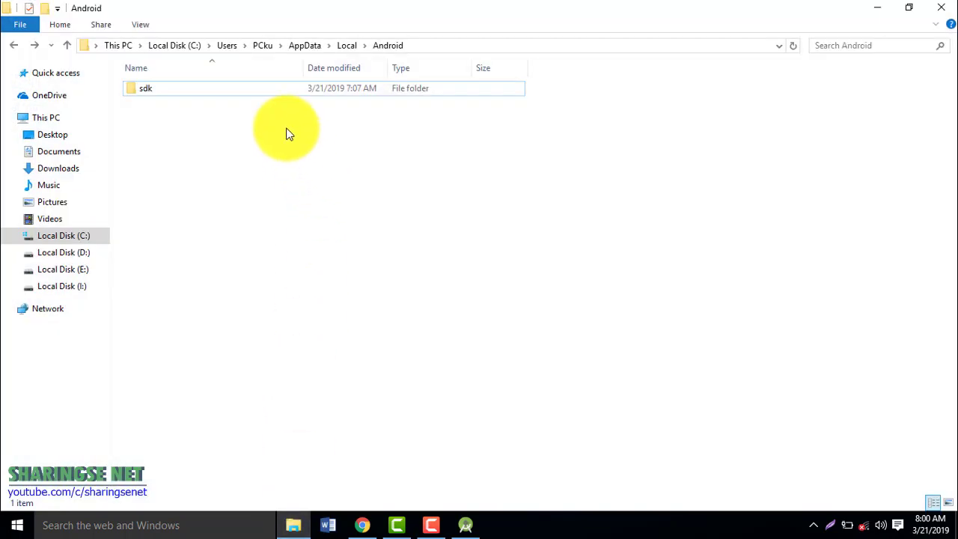